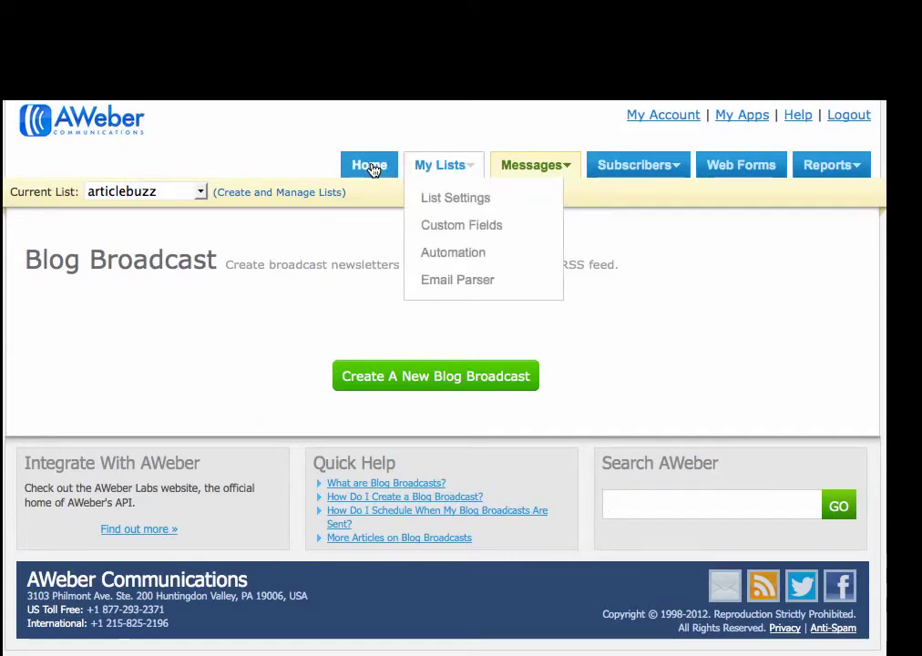
Step: Create a new blog broadcast for the articlebuzz list and enter the small business blog's FeedBurner address as its RSS feed URL
mouse_move(559, 169)
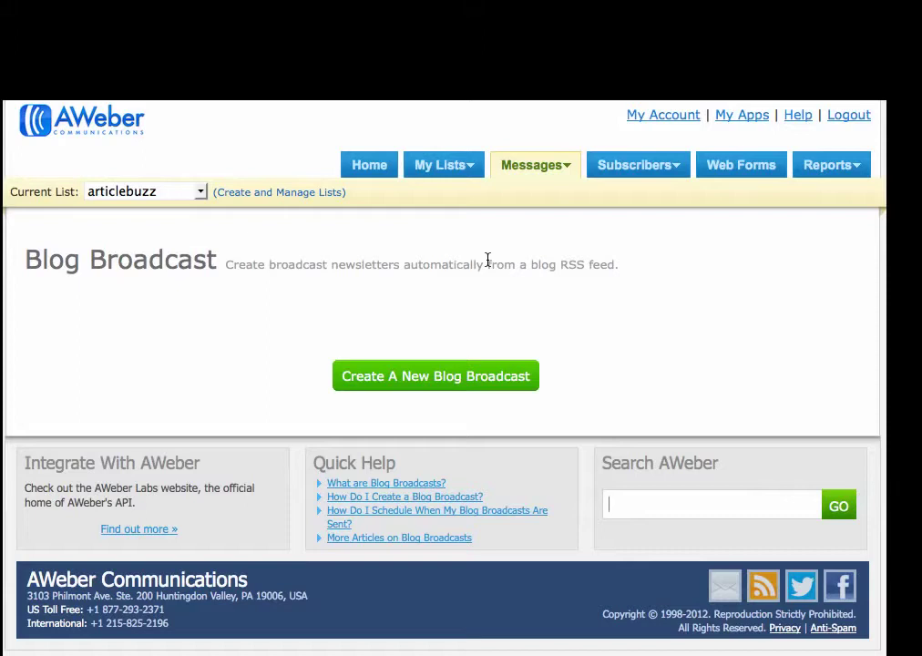
click(462, 379)
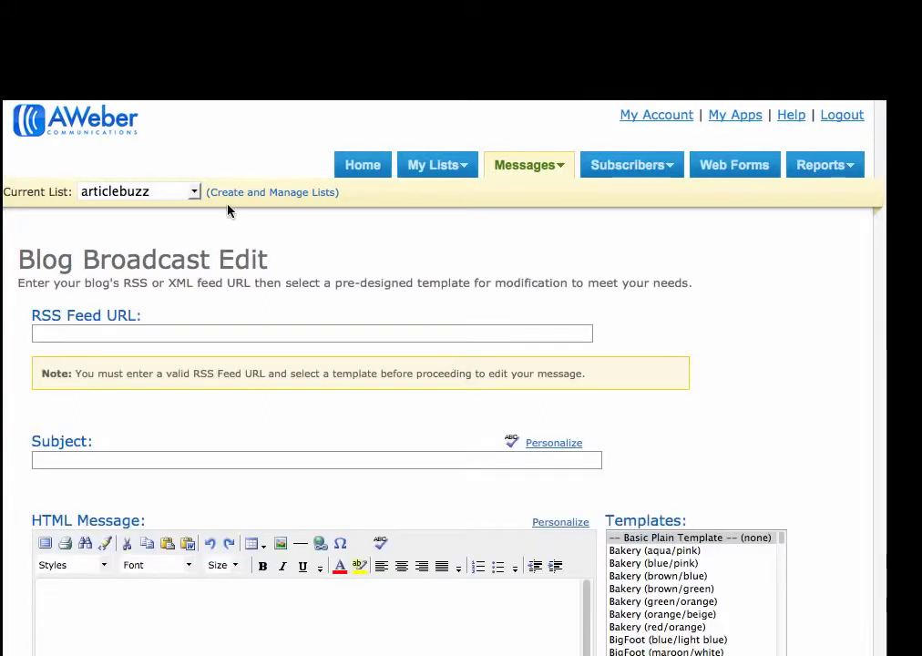
click(389, 332)
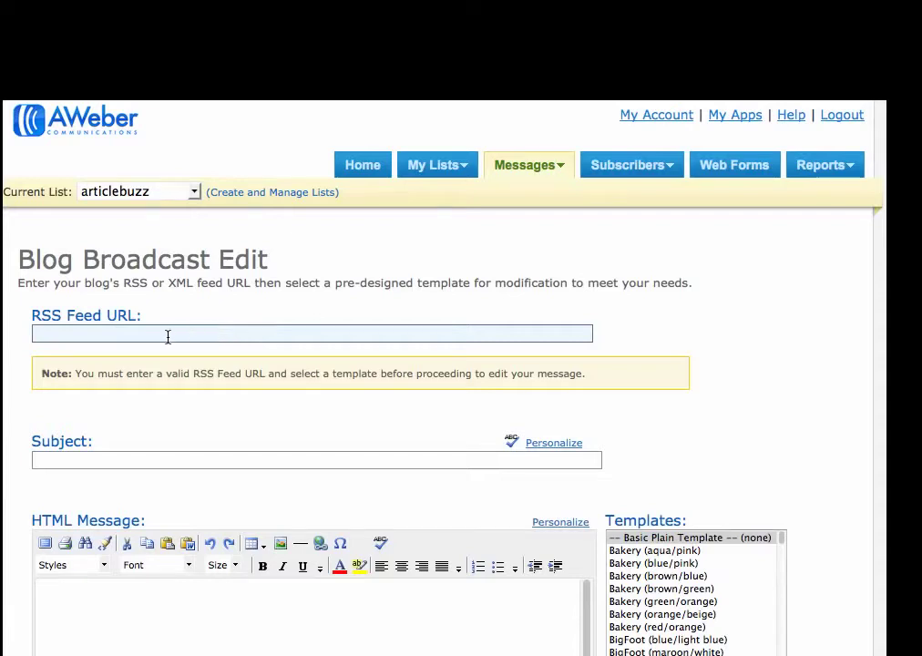
click(26, 206)
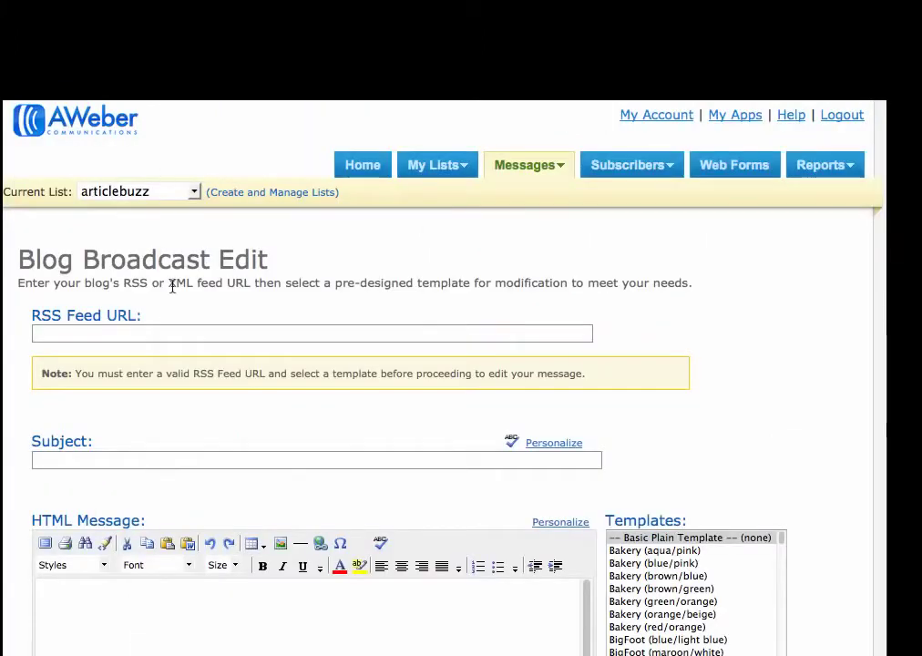
click(115, 333)
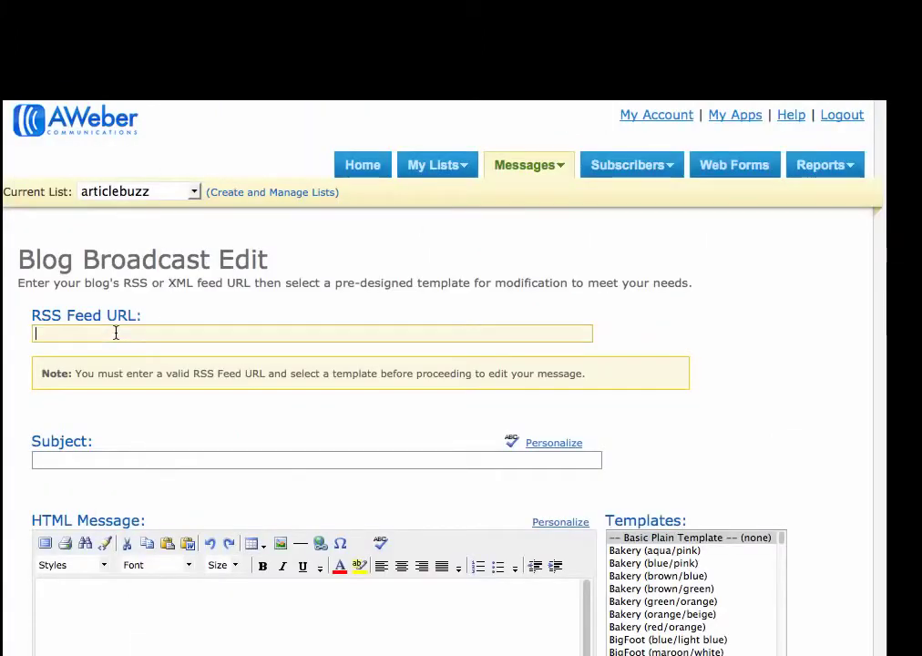
text(http://feeds.feedburner.com/LisaAngelettiesSmallBizBlog)
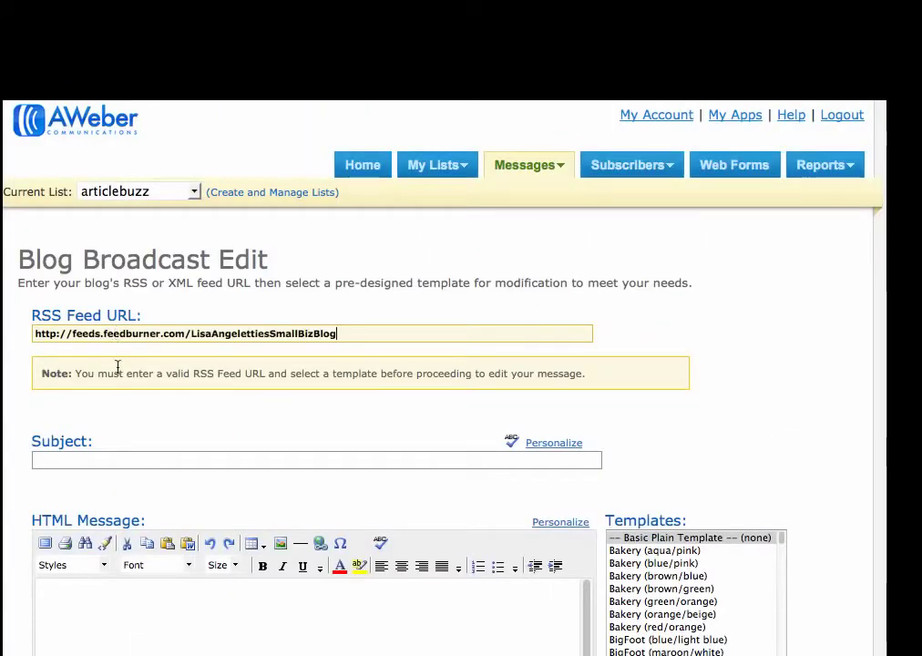
Step: Enter the author's full name in possessive form followed by "Weekly Copy & Content Wrap Up" as the broadcast subject
click(110, 459)
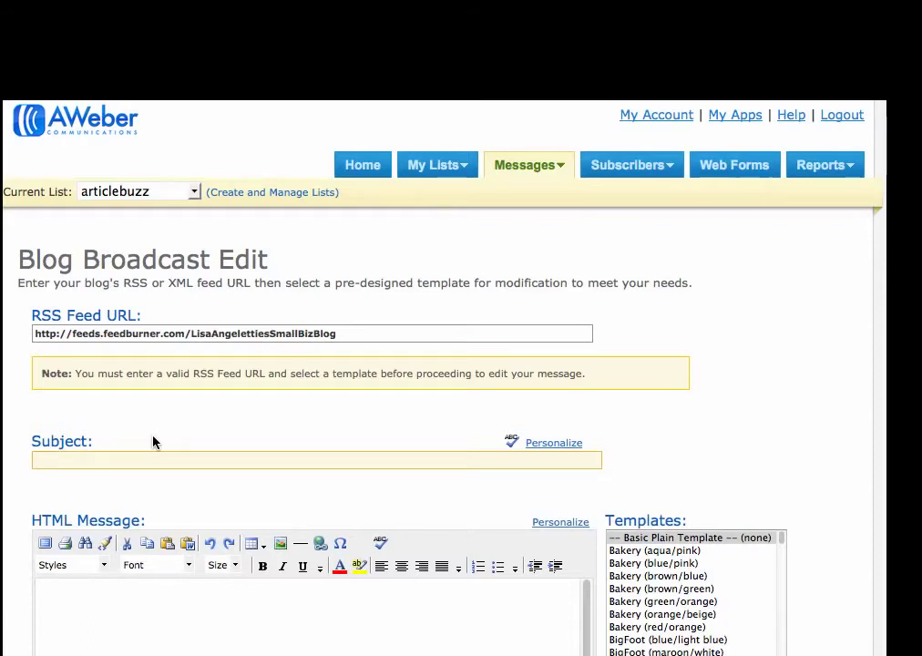
text(Lisa An)
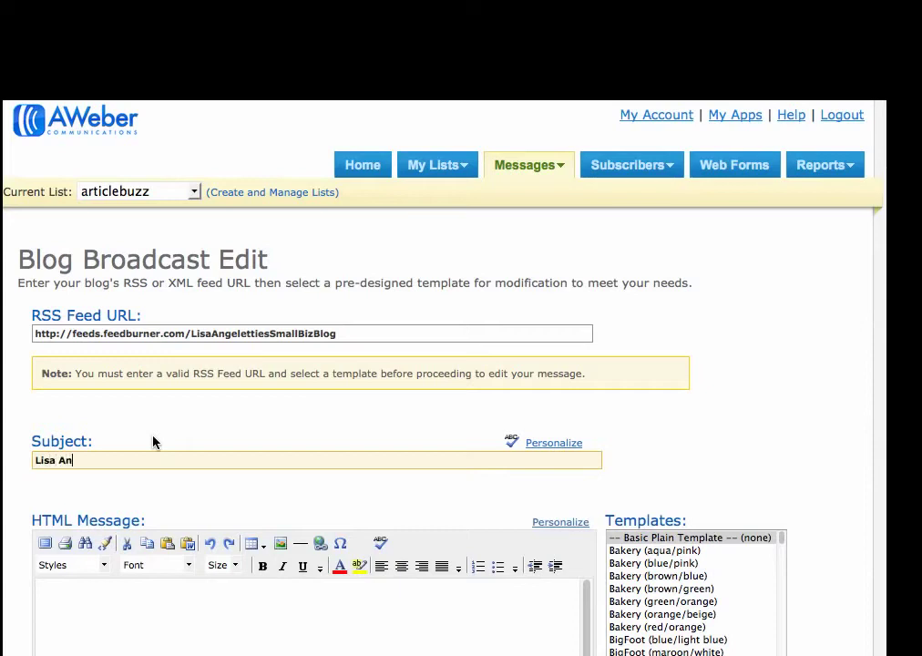
text(gelettie's Weekly Con)
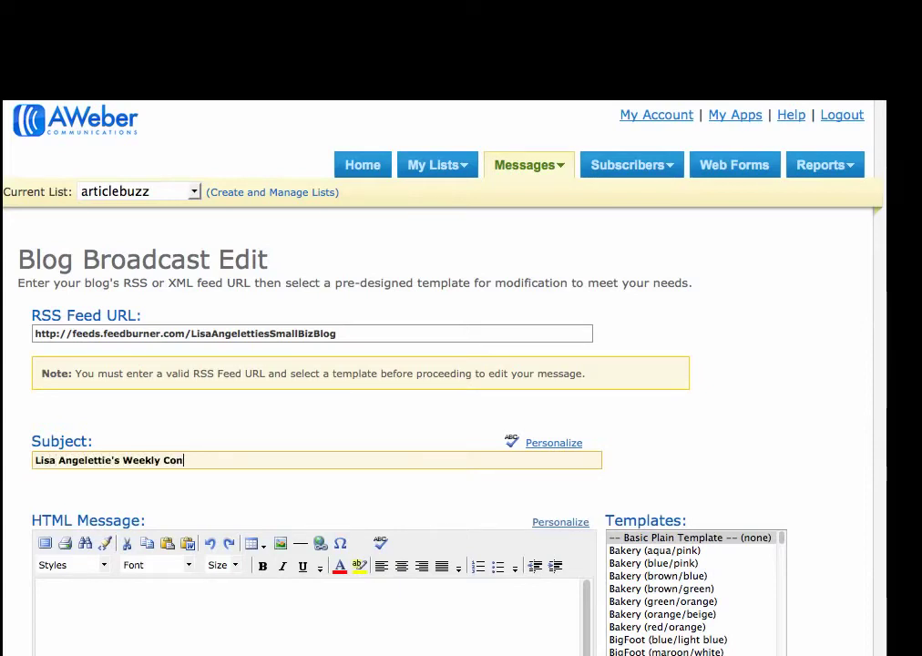
key(BackSpace)
text(py & )
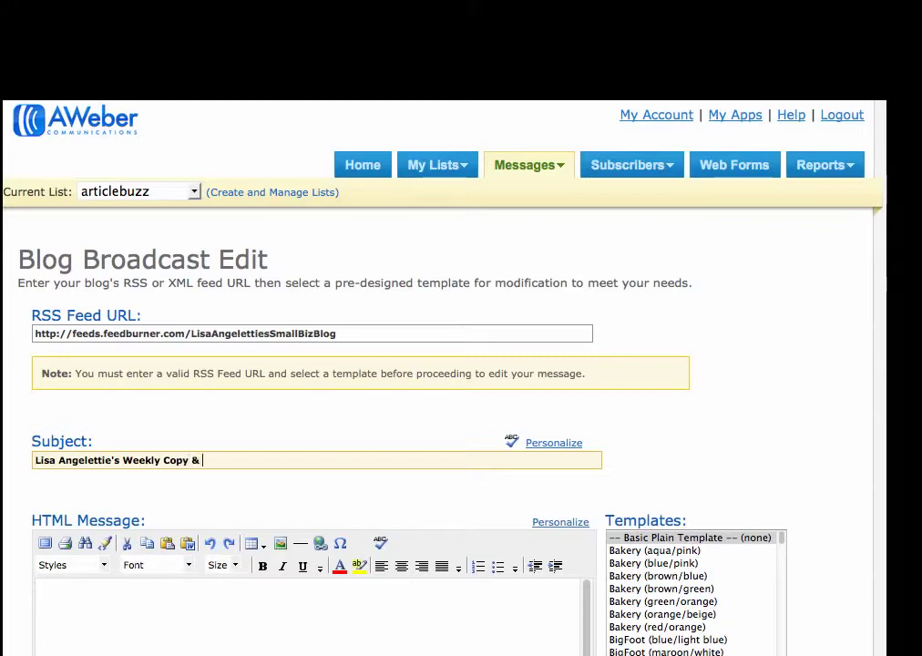
text(Content Wra)
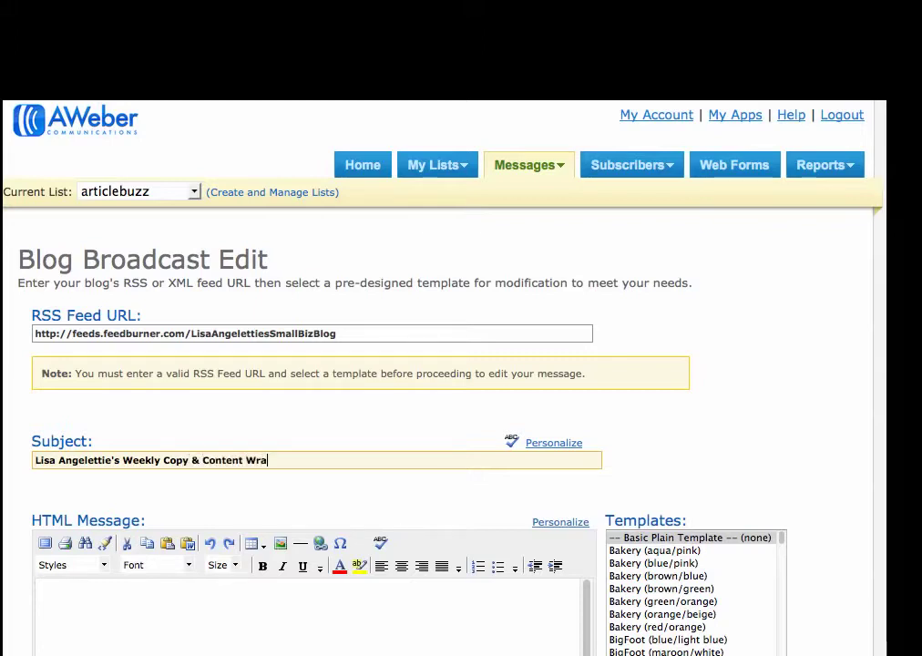
text(p Up)
Step: Preview a range of the message templates, including Bakery, Document, Groove, PureType, Shades, Wave and Yoga designs
scroll(442, 365, down, 5)
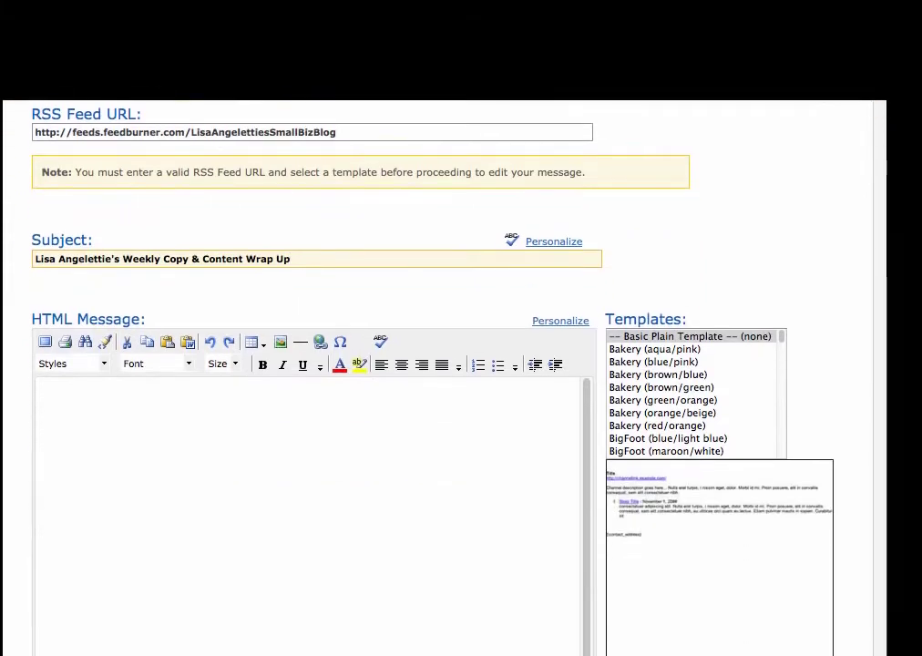
scroll(617, 278, down, 1)
scroll(617, 278, up, 1)
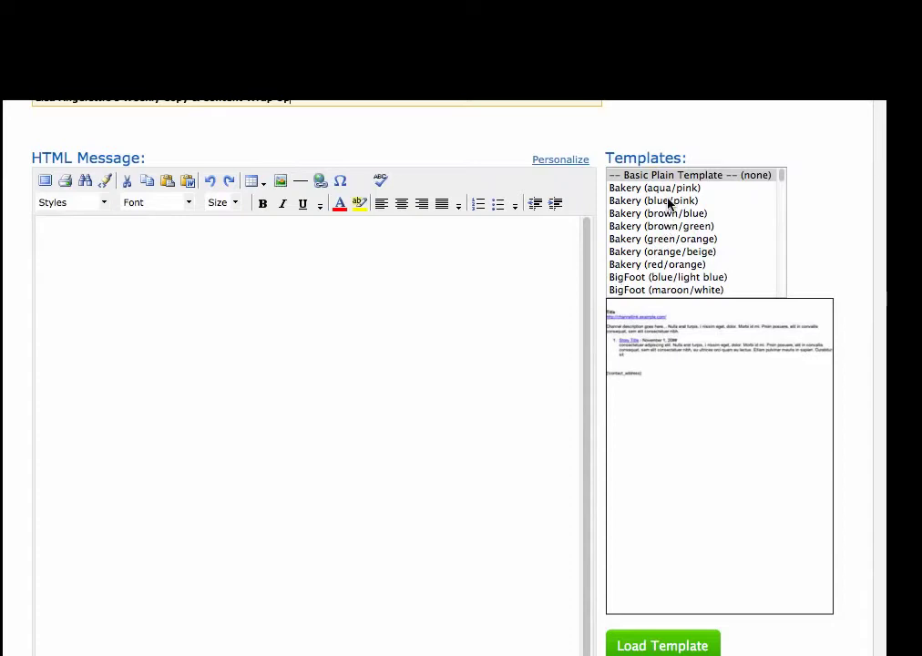
click(669, 202)
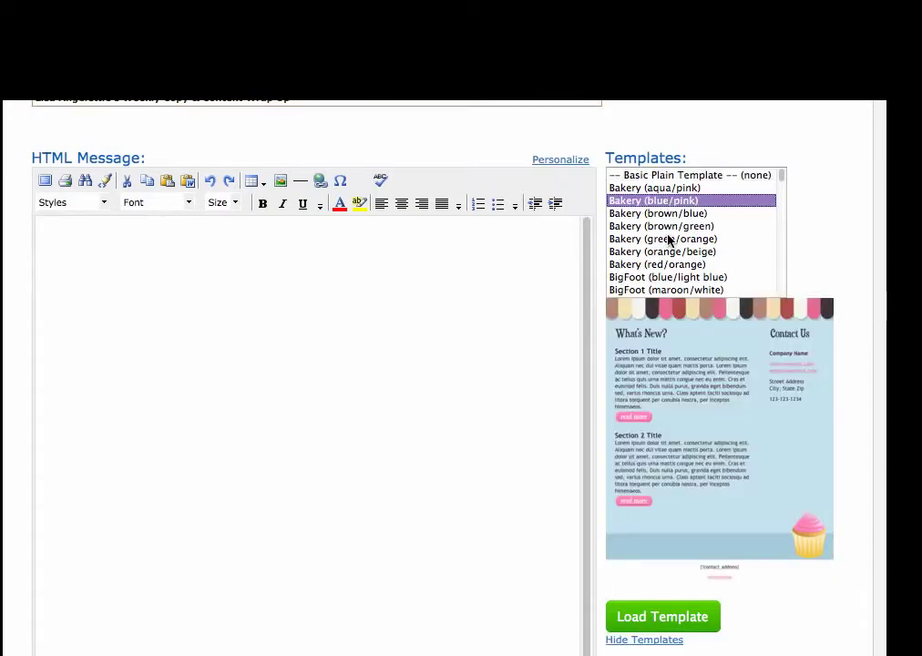
click(670, 240)
drag(782, 181, 781, 216)
click(669, 184)
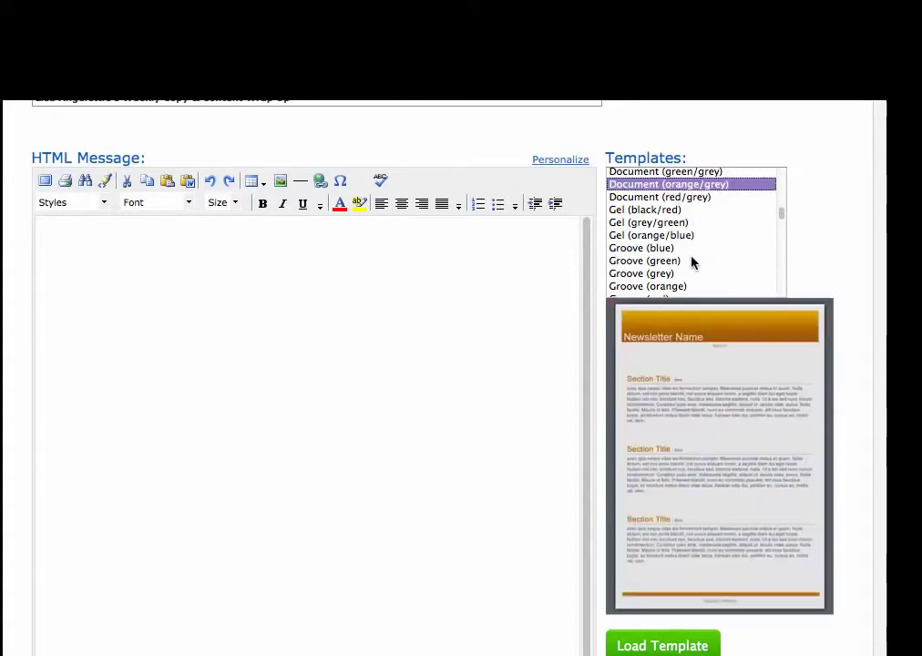
click(663, 262)
drag(782, 216, 779, 247)
click(674, 200)
click(693, 204)
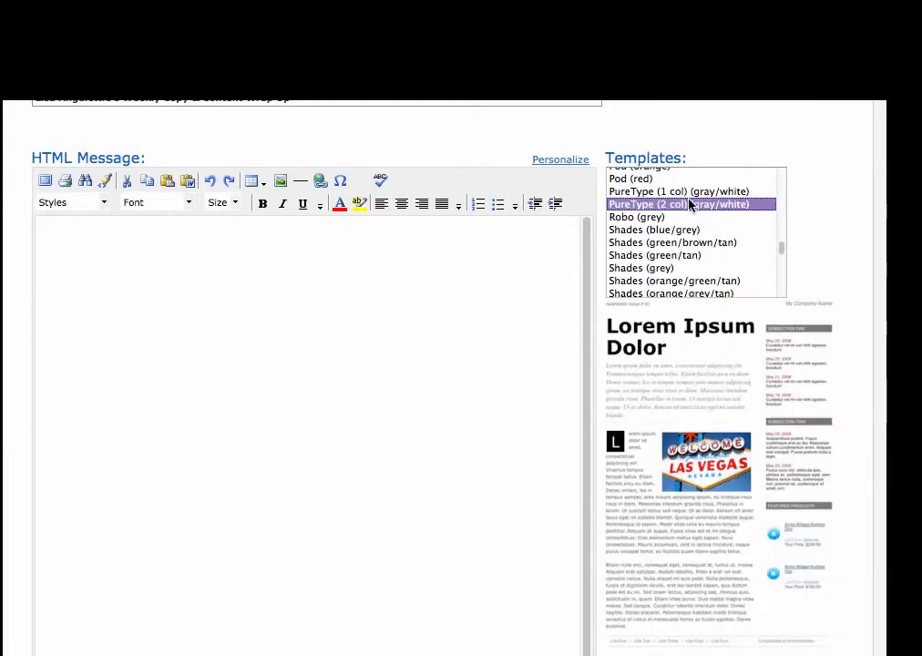
click(659, 259)
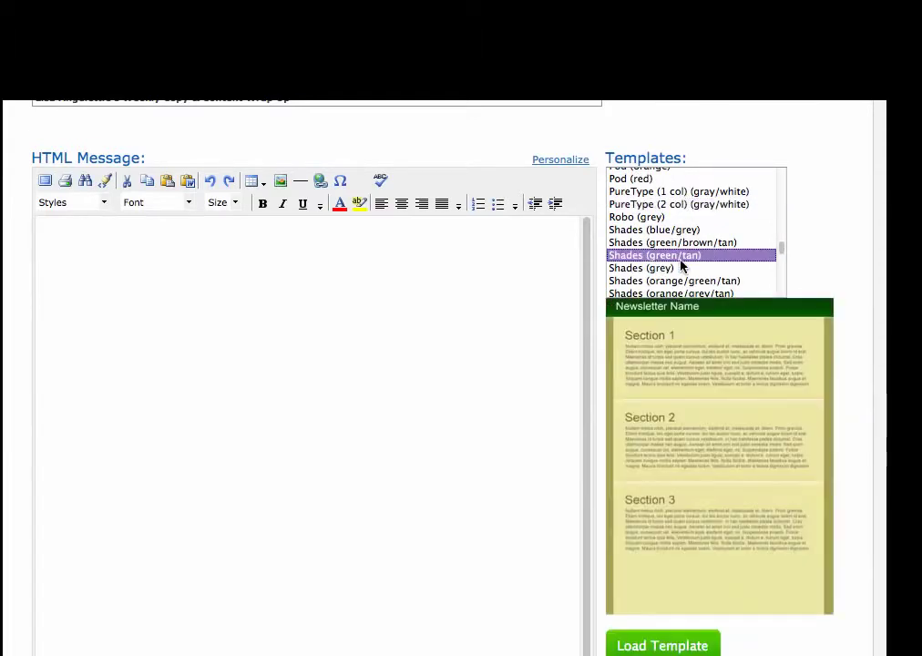
drag(781, 252, 777, 283)
click(664, 222)
click(662, 284)
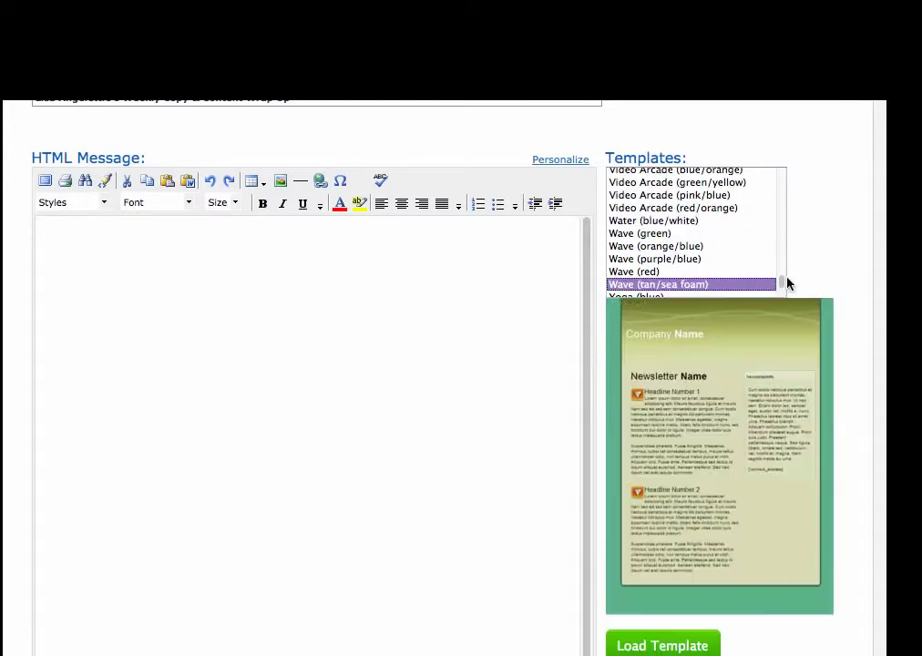
drag(781, 285, 777, 294)
click(702, 253)
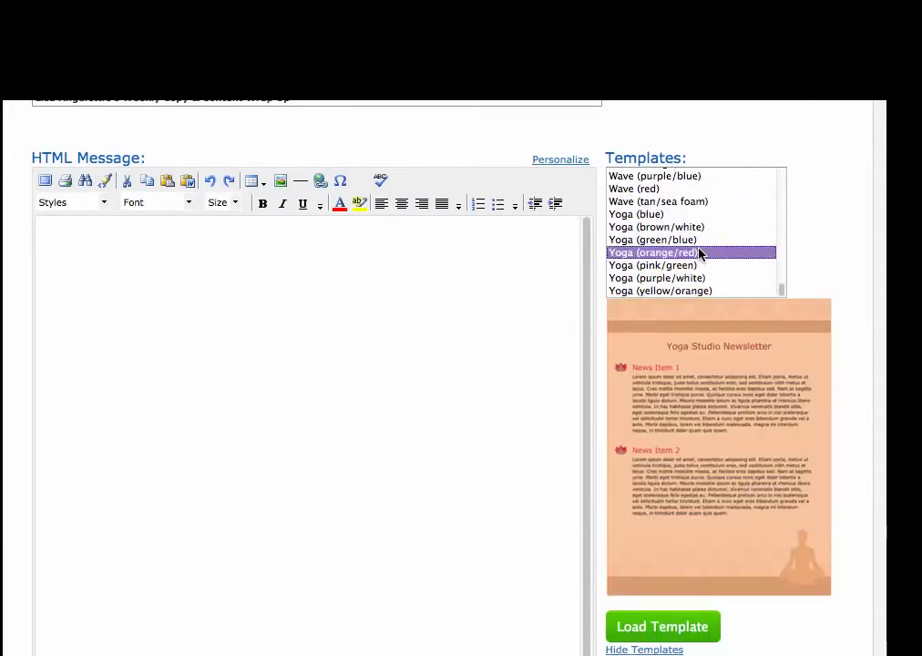
Step: Load the Basic Plain Template into the HTML message and accept replacing the existing content
drag(781, 291, 786, 176)
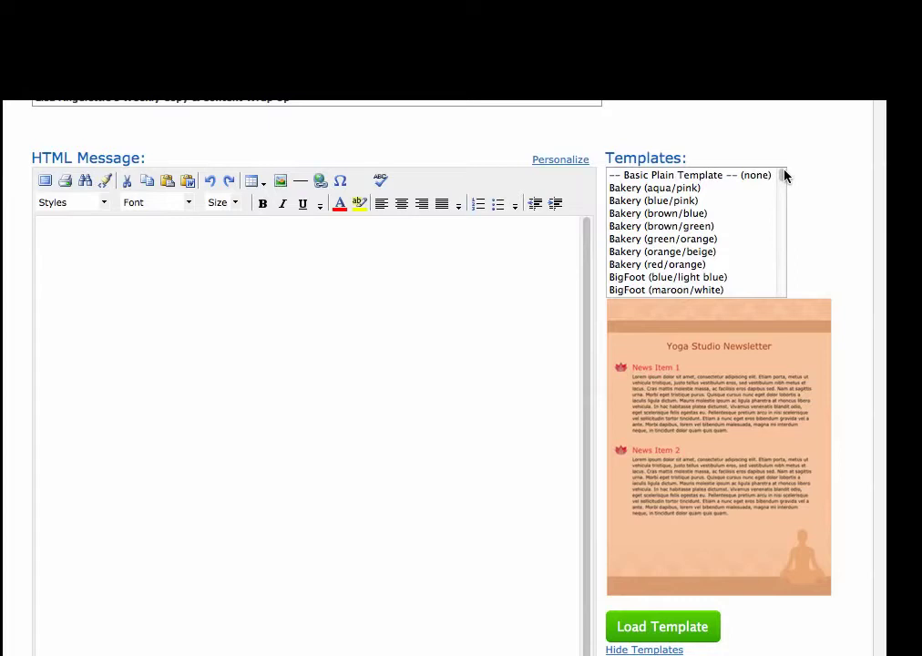
click(677, 179)
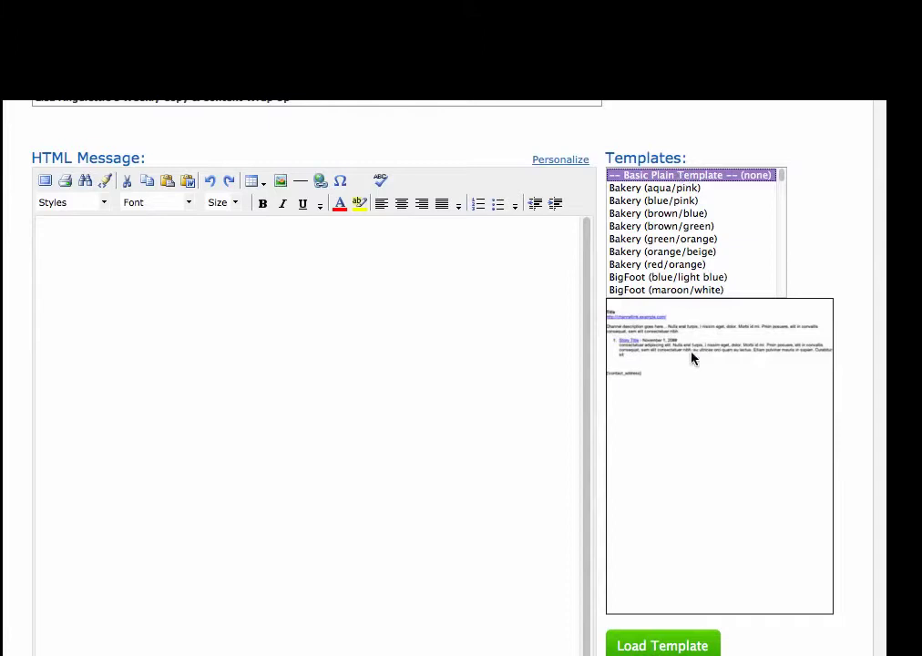
click(669, 645)
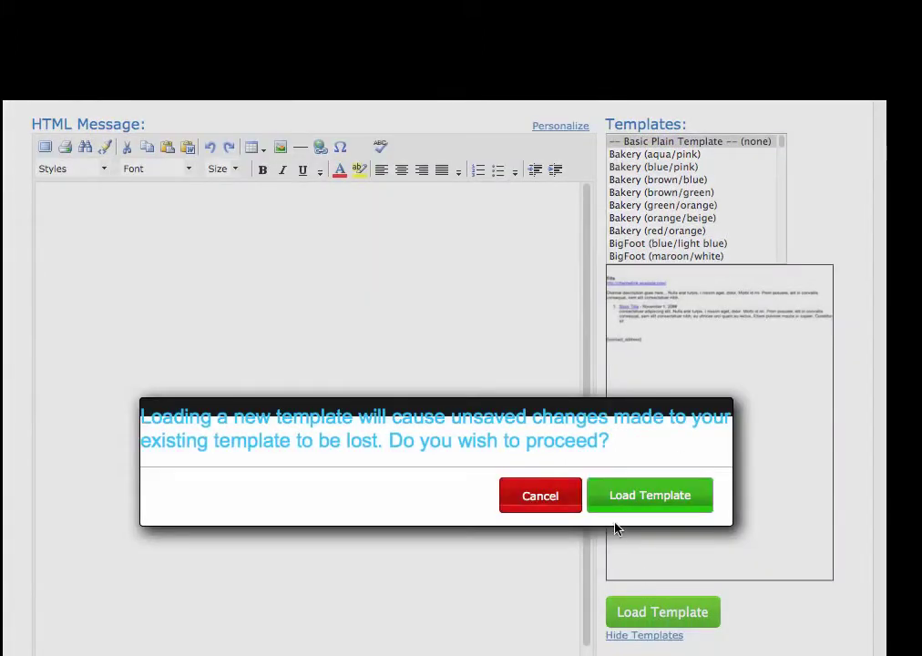
click(643, 500)
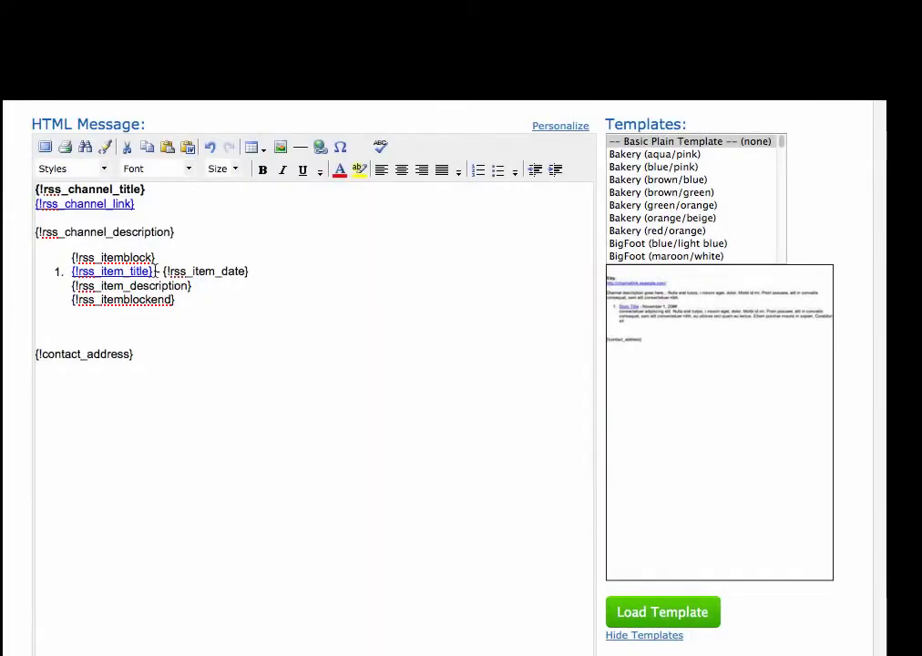
Step: Add a blank line above the channel title and insert the web-hosted banner image EzineSummer2012.png there
scroll(289, 291, up, 2)
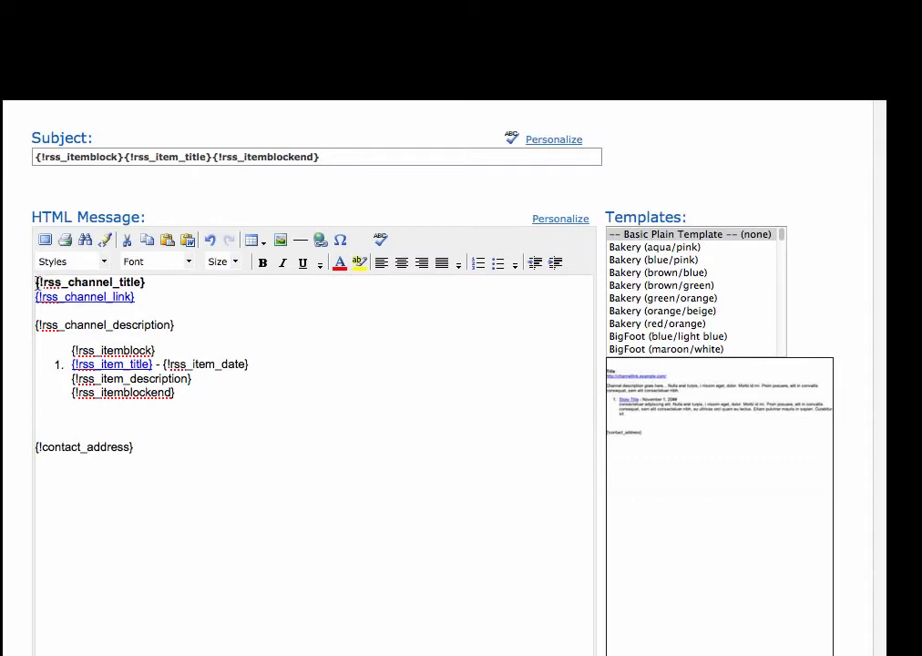
click(36, 282)
key(Return)
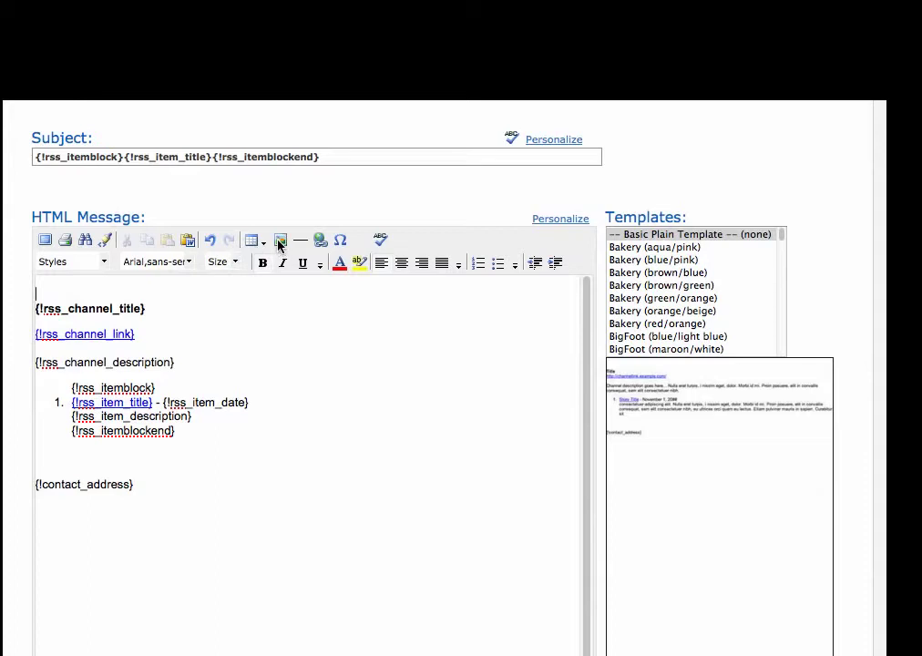
click(280, 240)
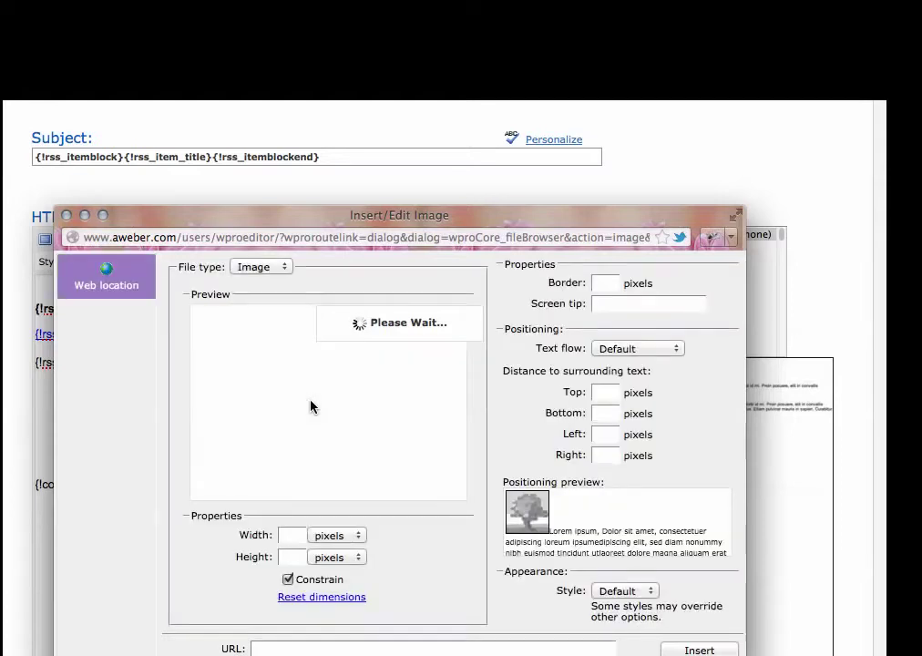
drag(394, 217, 393, 158)
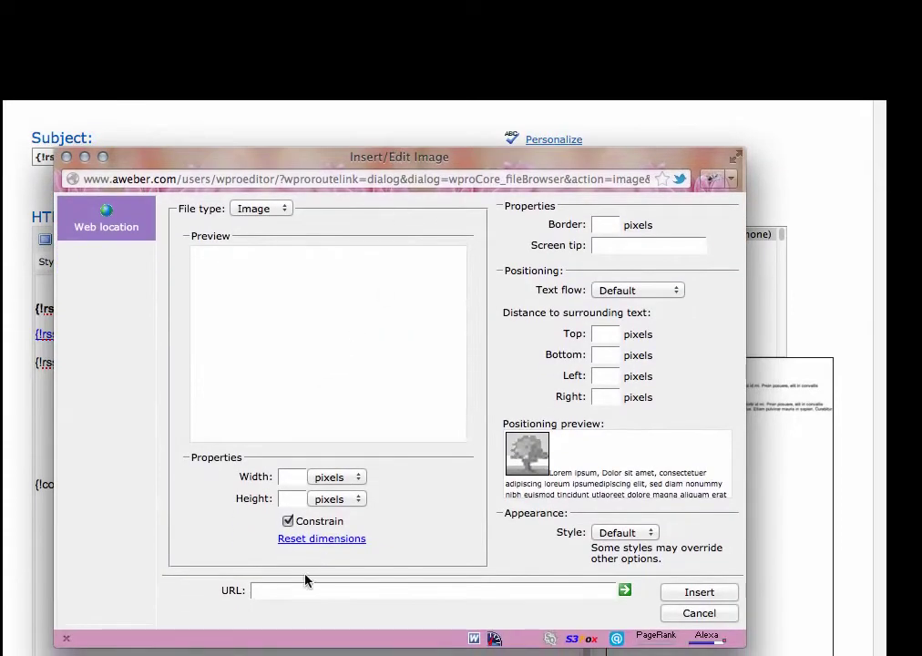
click(285, 591)
text(http://lisaangelettieblog.com/ezine/EzineSummer2012.png)
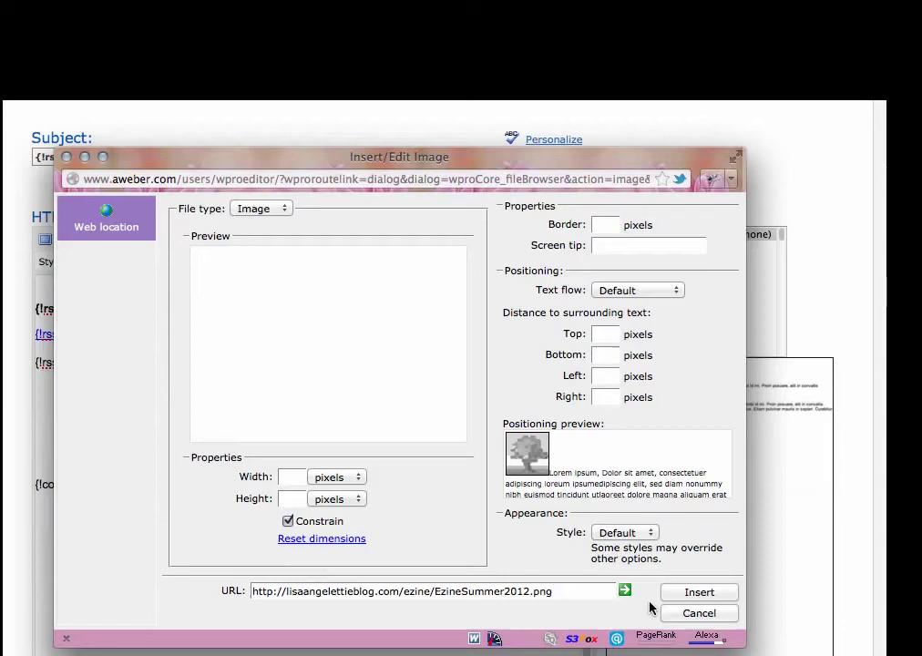
click(690, 593)
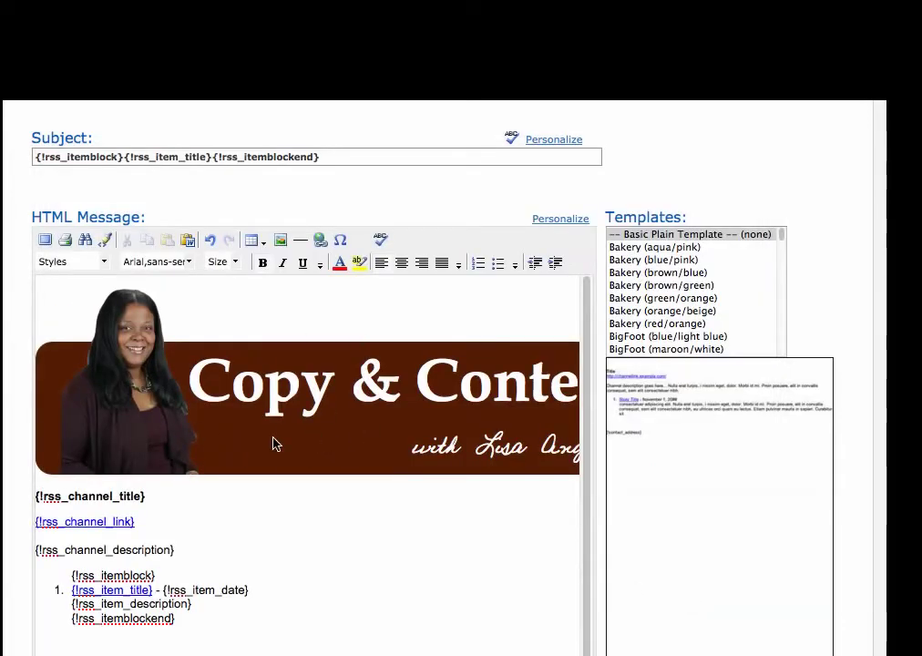
Step: Replace the {!rss_channel_title} placeholder with the author's first name in possessive form followed by "Copy & Content Wrap Up"
click(146, 498)
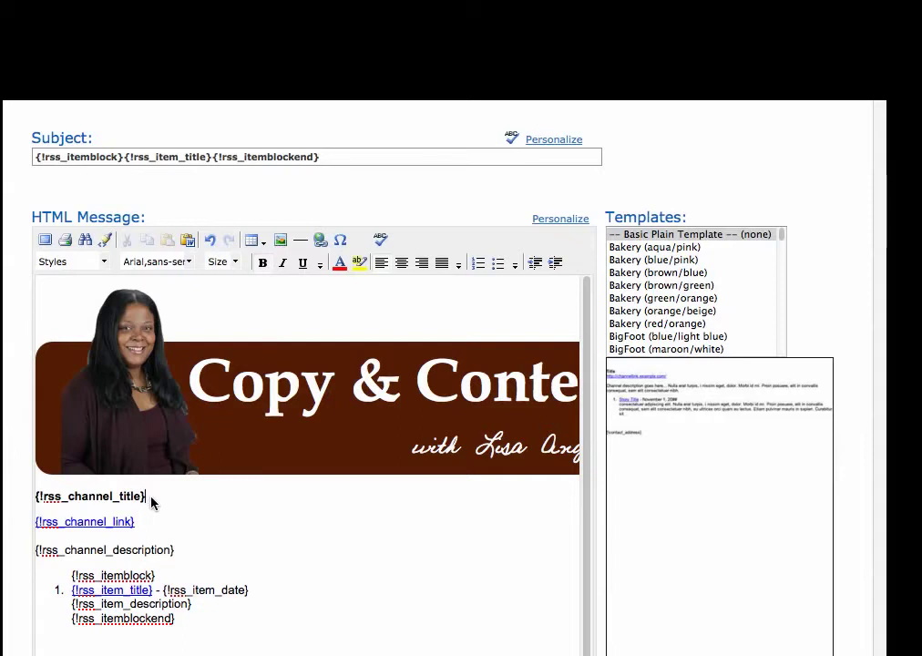
drag(148, 500, 36, 502)
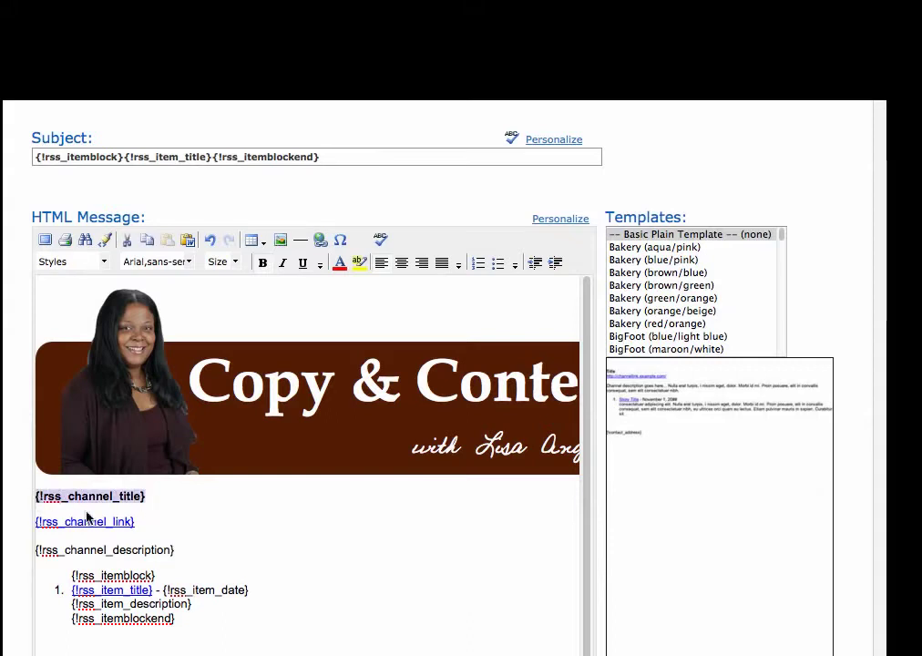
key(Delete)
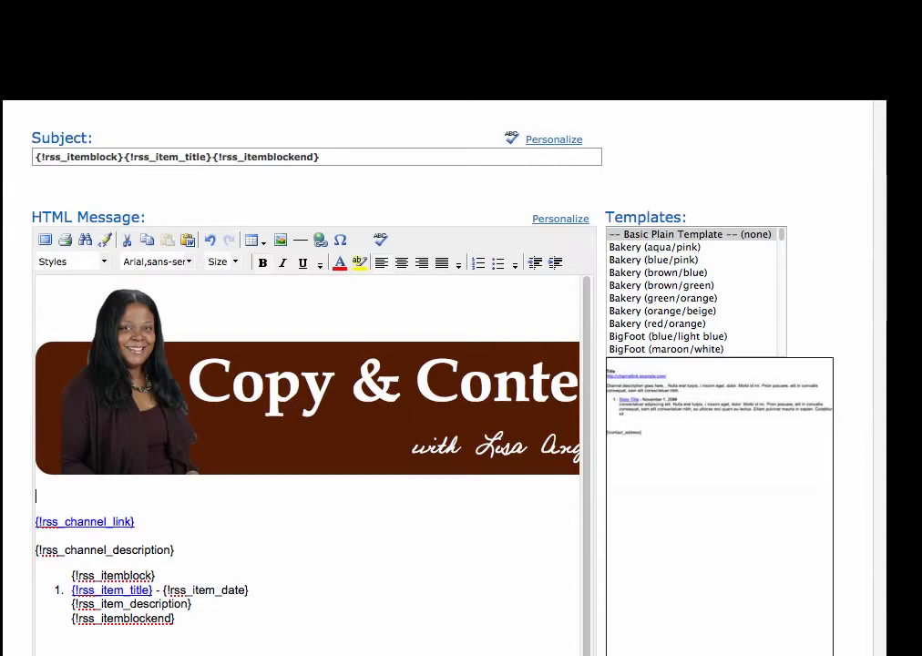
text(Lisa's Copy & C)
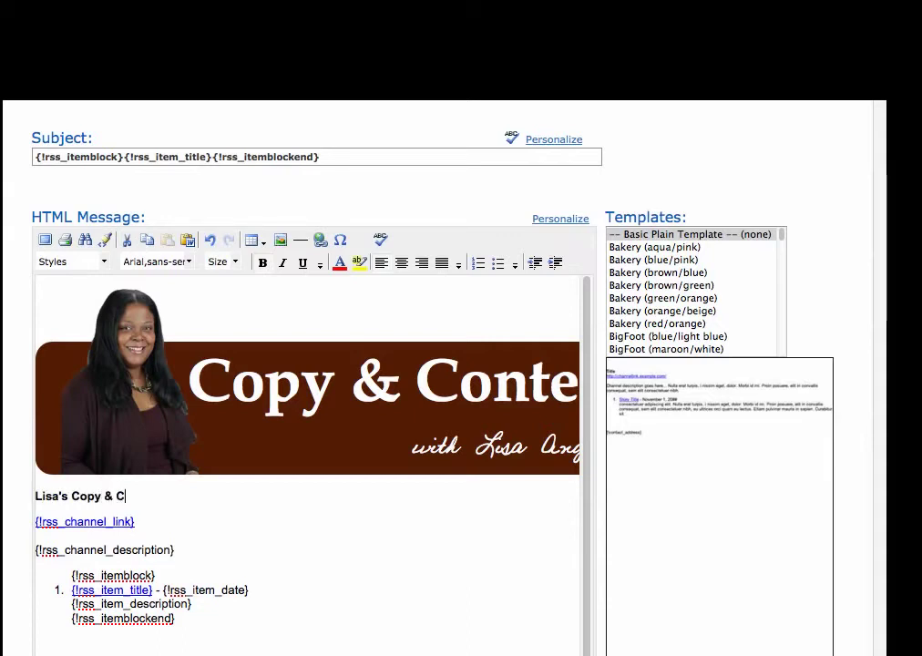
text(ontent Wrap Up)
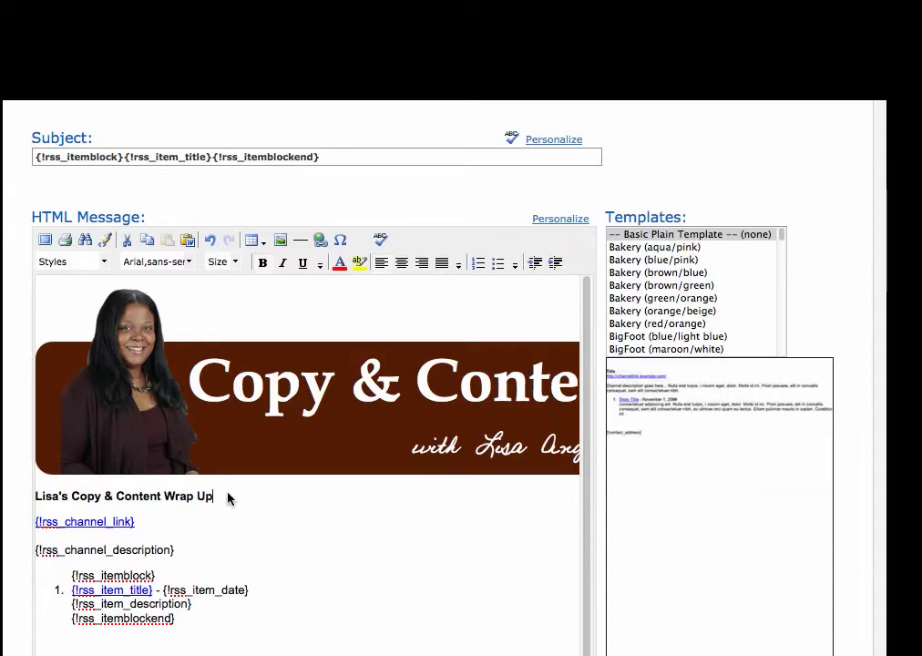
Step: Apply a large heading style to the "Copy & Content Wrap Up" title line beneath the banner in the HTML message
drag(215, 497, 33, 497)
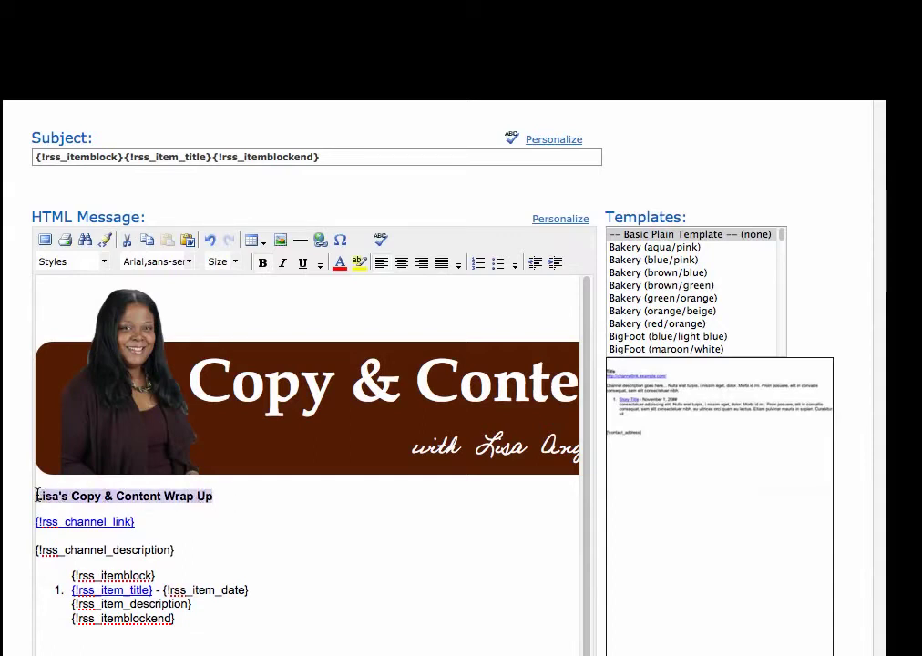
click(102, 263)
click(115, 441)
click(346, 552)
Step: Replace the subject line's RSS placeholders with the author's full name in possessive form followed by "Copy & Content Wrap Up"
click(231, 157)
key(End)
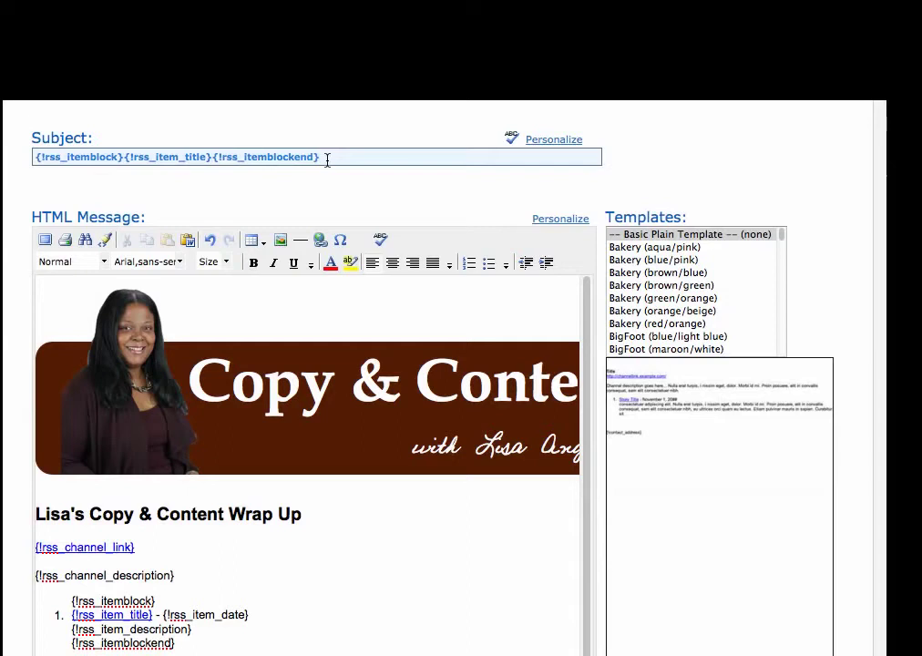
click(327, 158)
triple_click(33, 159)
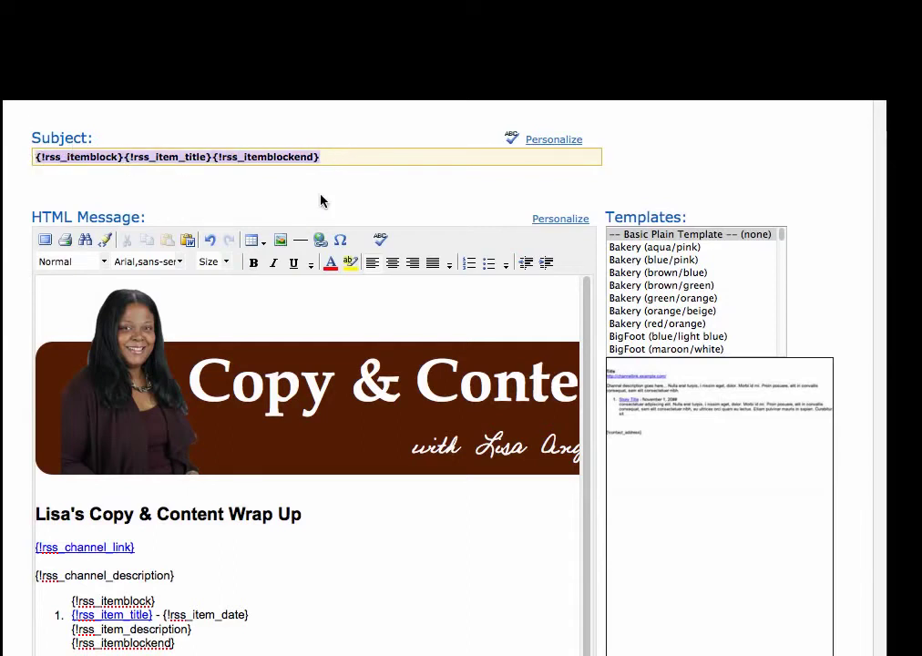
text(Lisa's Cop)
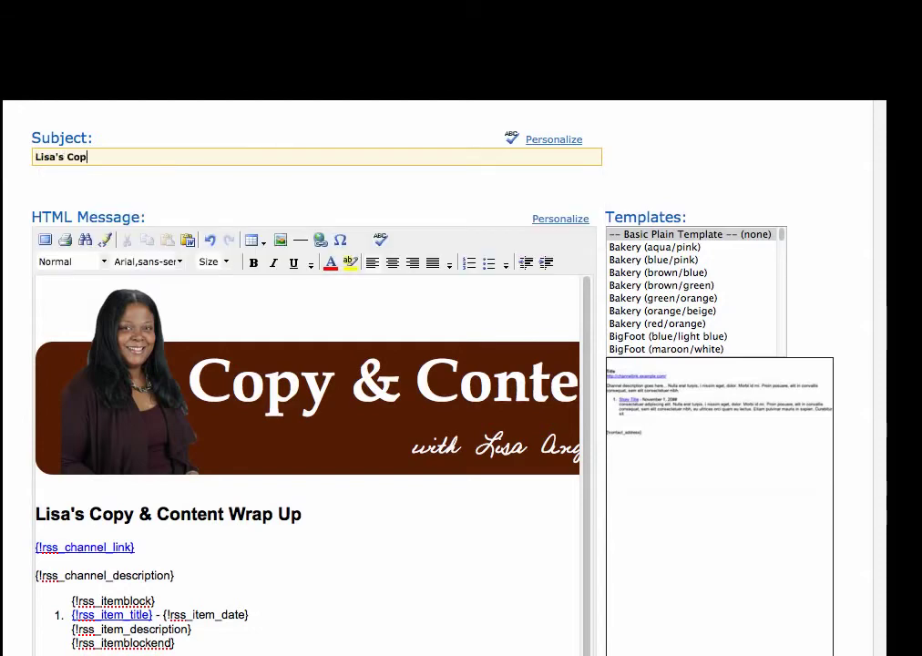
key(BackSpace)
key(BackSpace)
key(BackSpace)
key(BackSpace)
key(BackSpace)
key(BackSpace)
text(Angelettie's Copy )
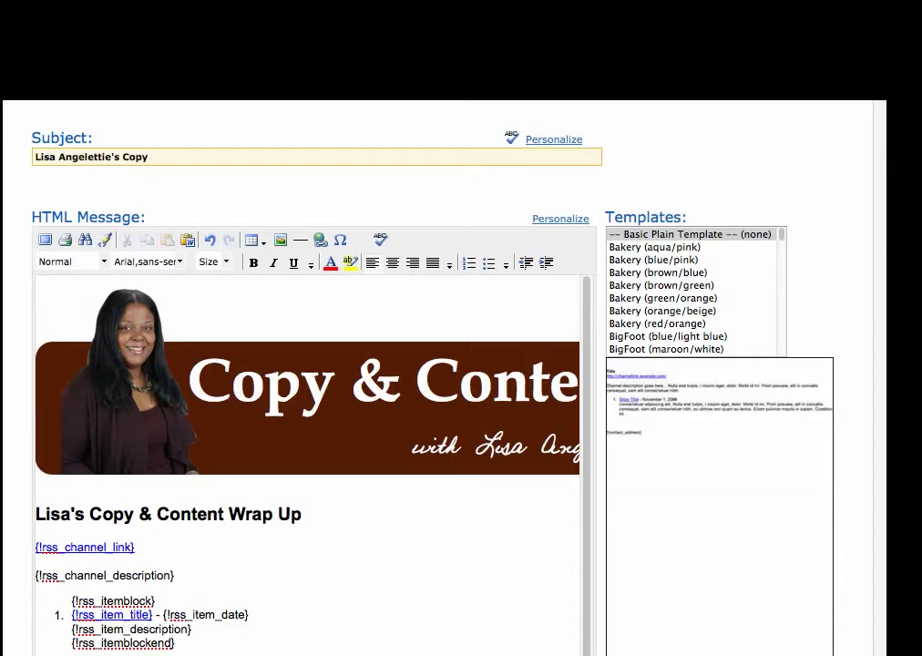
text(& Content Wrap Up)
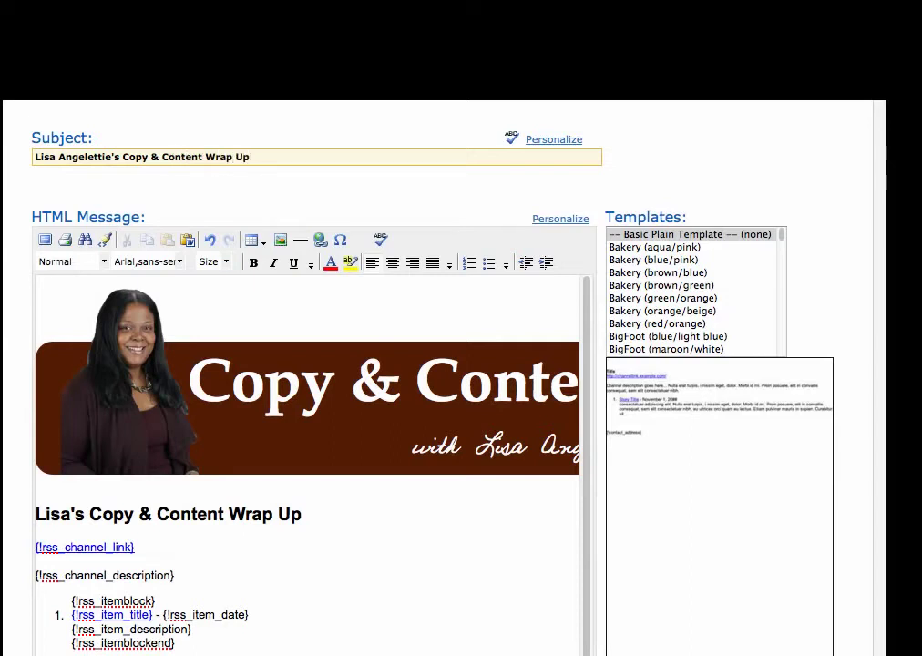
Step: Set the blog broadcast's send time to 10:00 AM Eastern
scroll(587, 422, down, 1)
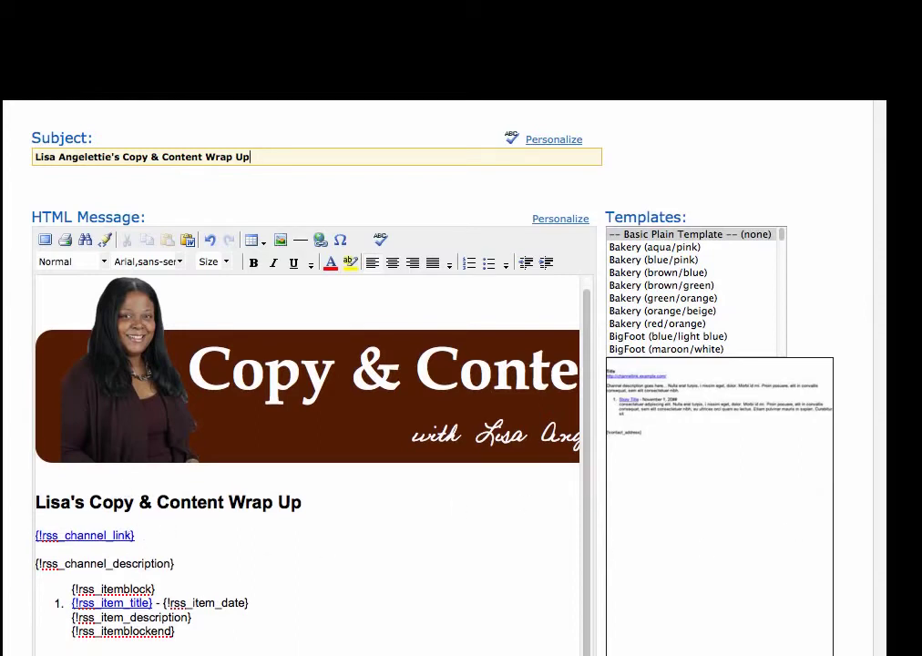
scroll(455, 382, down, 10)
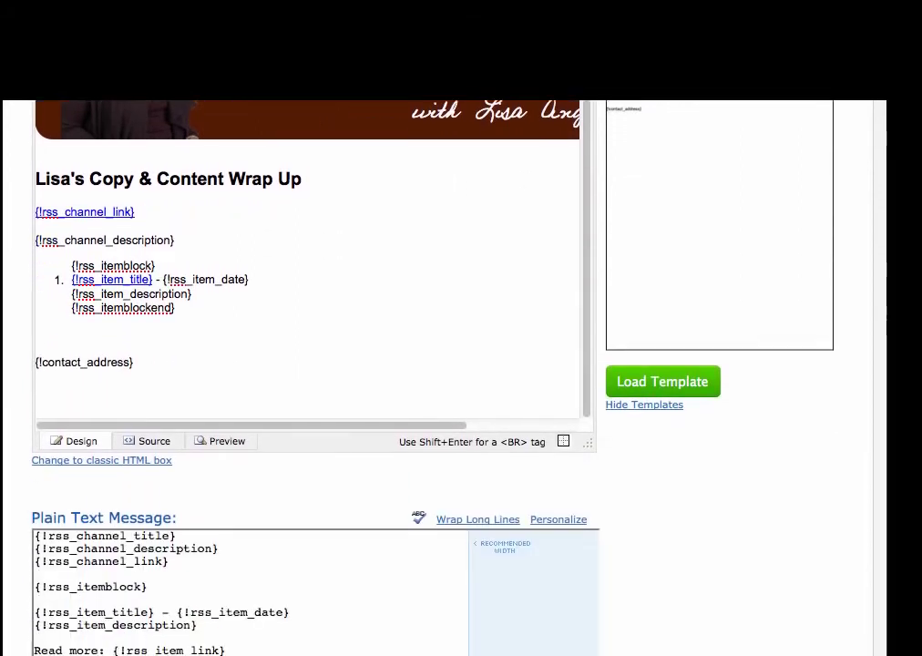
scroll(319, 365, down, 5)
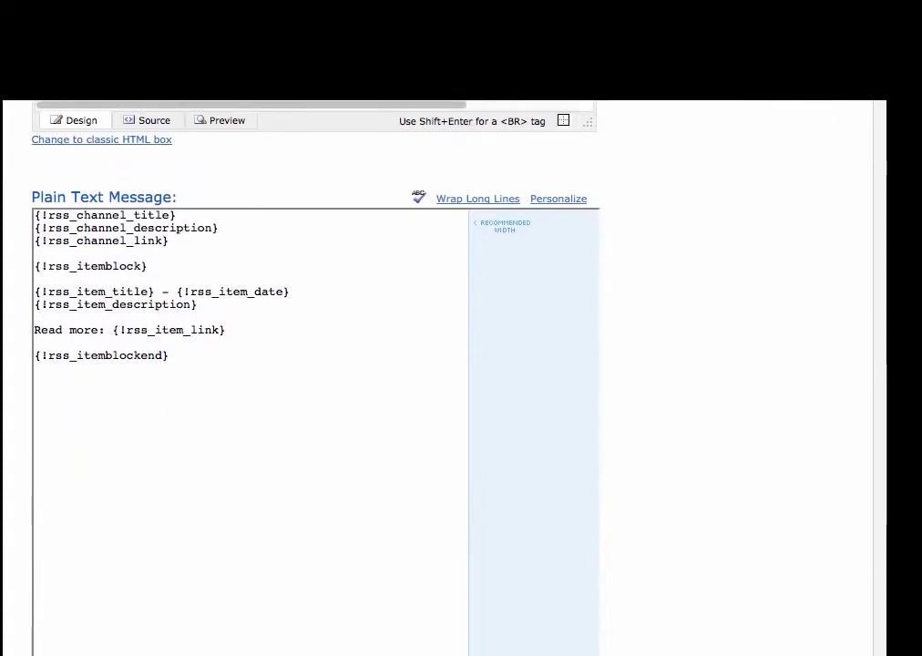
scroll(319, 364, down, 4)
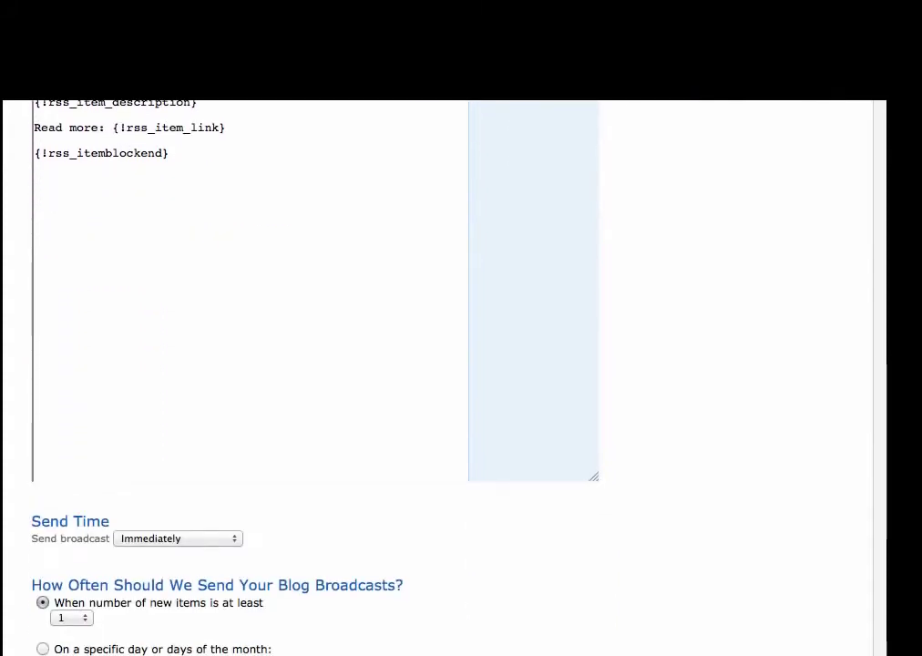
scroll(83, 274, down, 5)
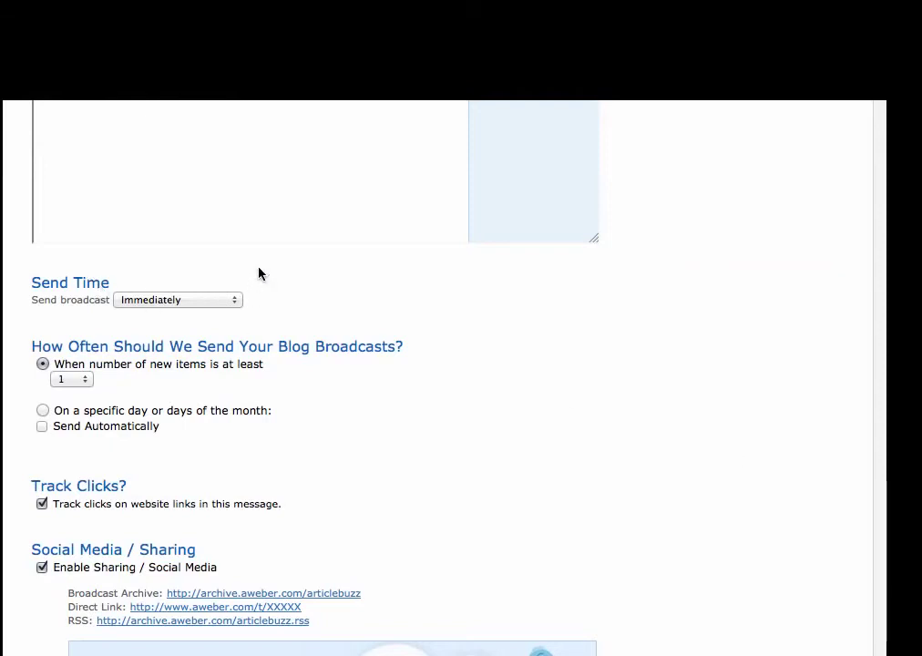
mouse_move(243, 305)
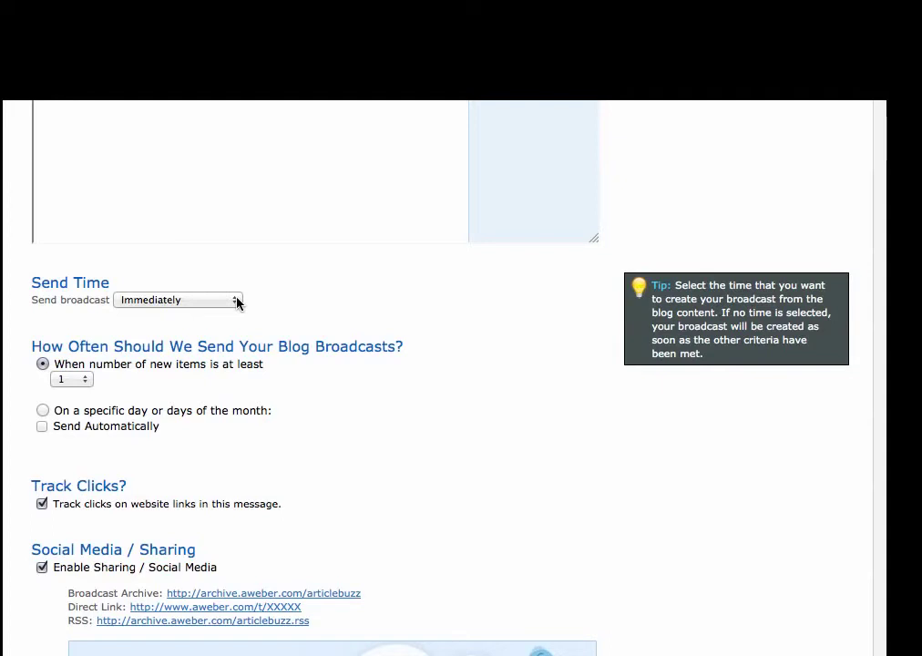
click(238, 304)
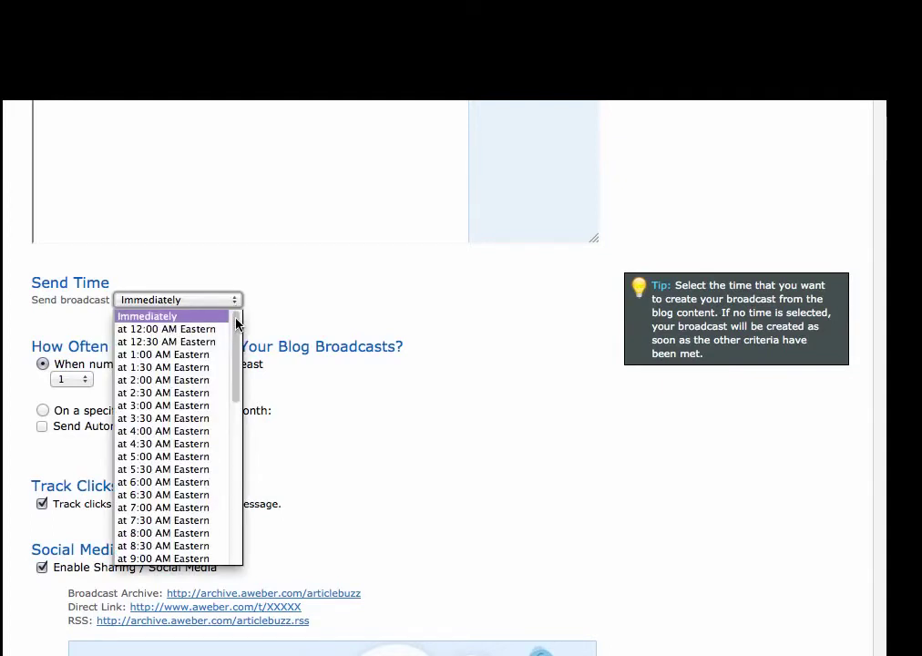
drag(235, 338, 233, 423)
click(206, 390)
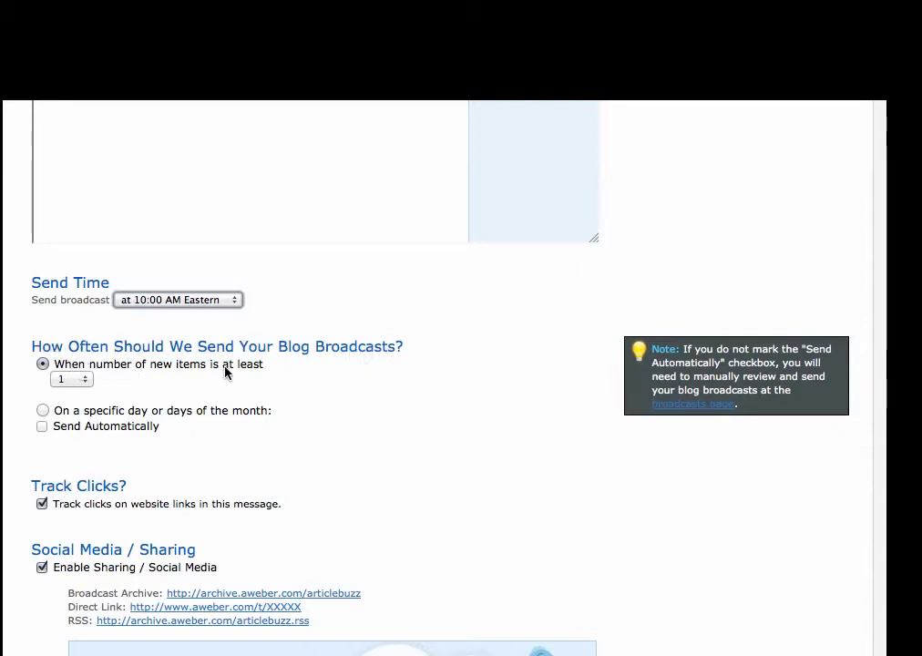
Step: Schedule the blog broadcast by specific day instead of number of new items, and set it to every Thursday
click(70, 380)
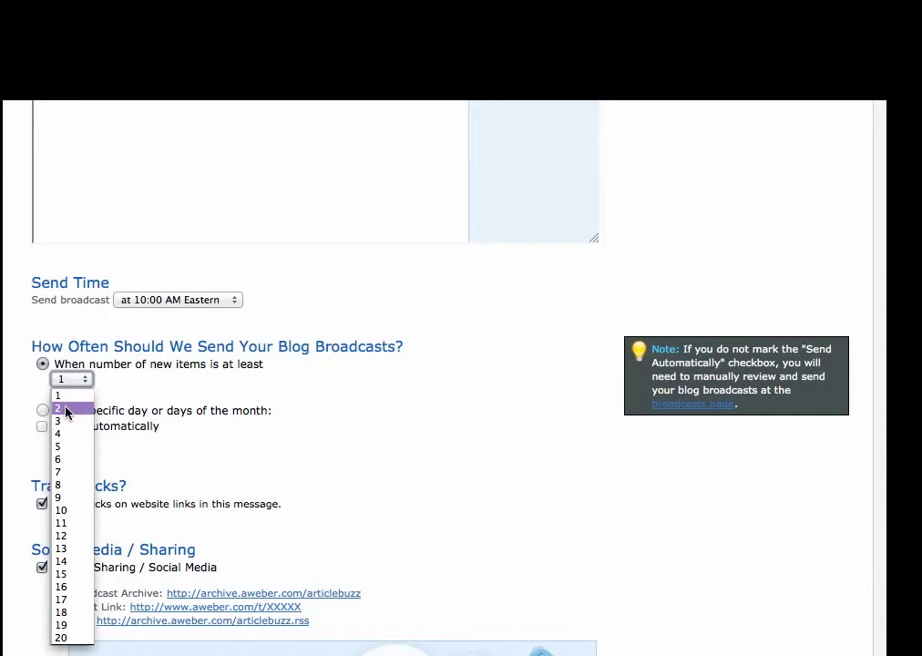
click(115, 391)
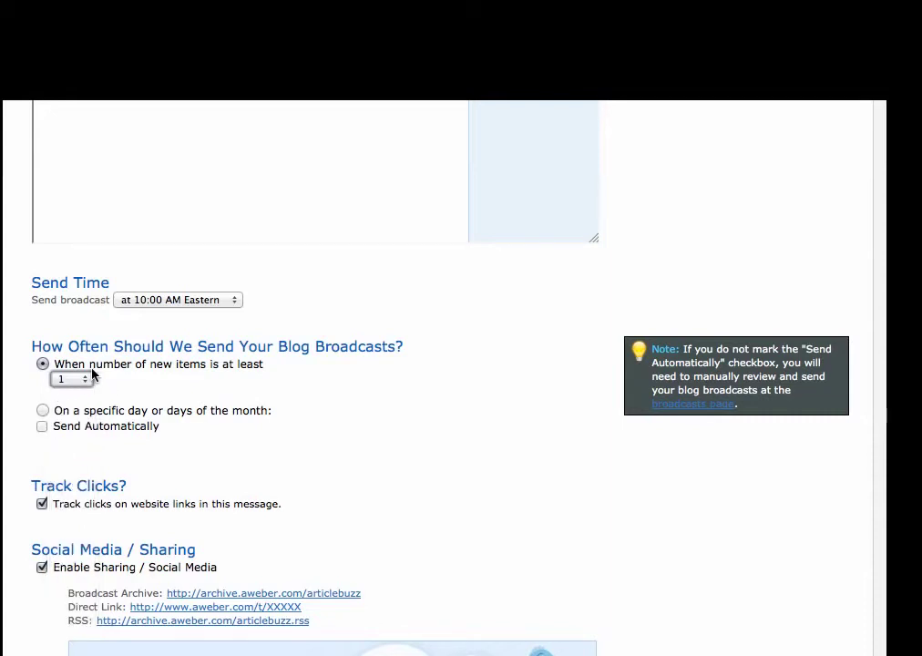
click(43, 411)
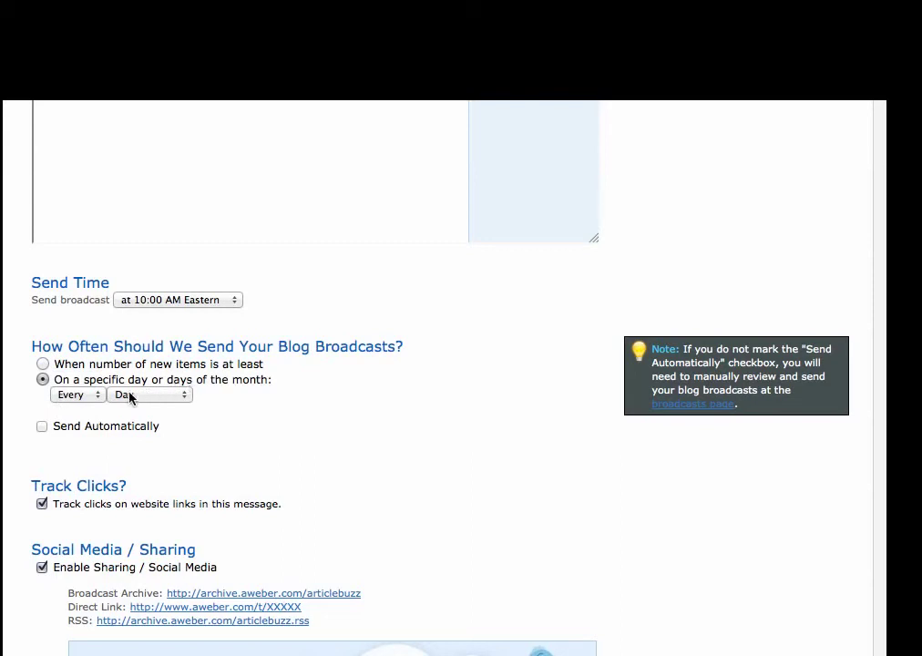
click(95, 397)
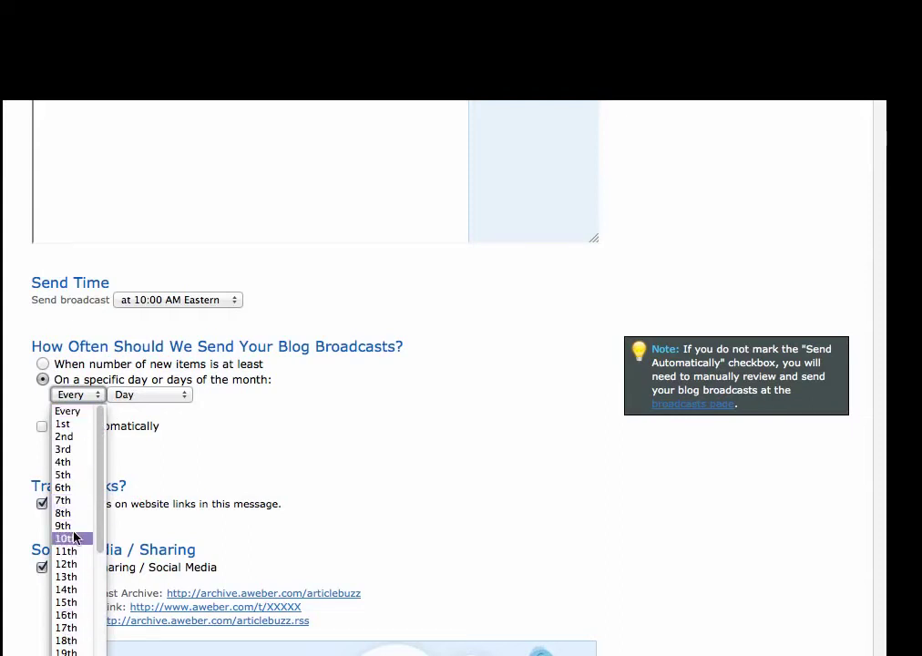
click(132, 416)
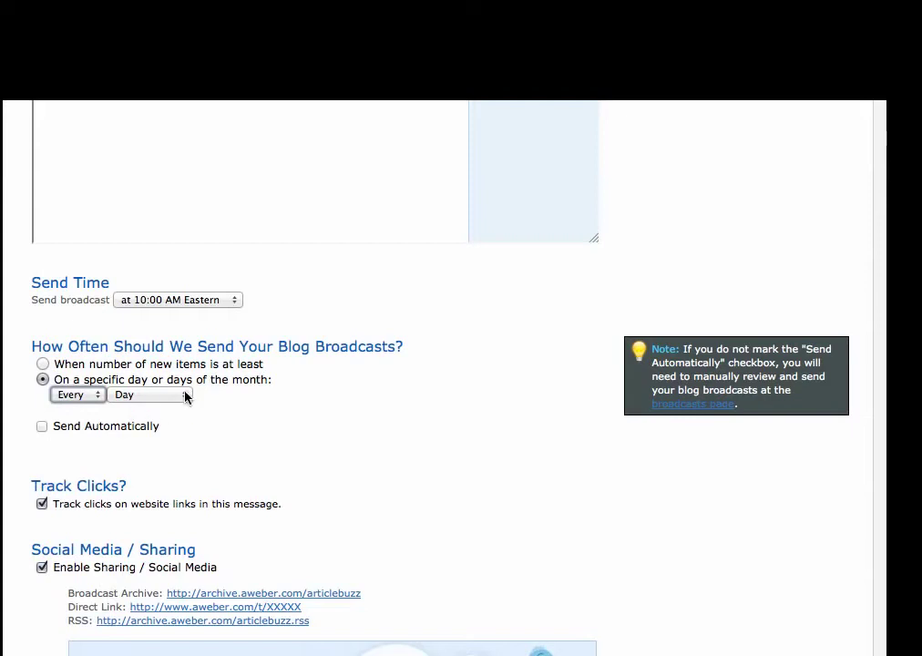
click(185, 395)
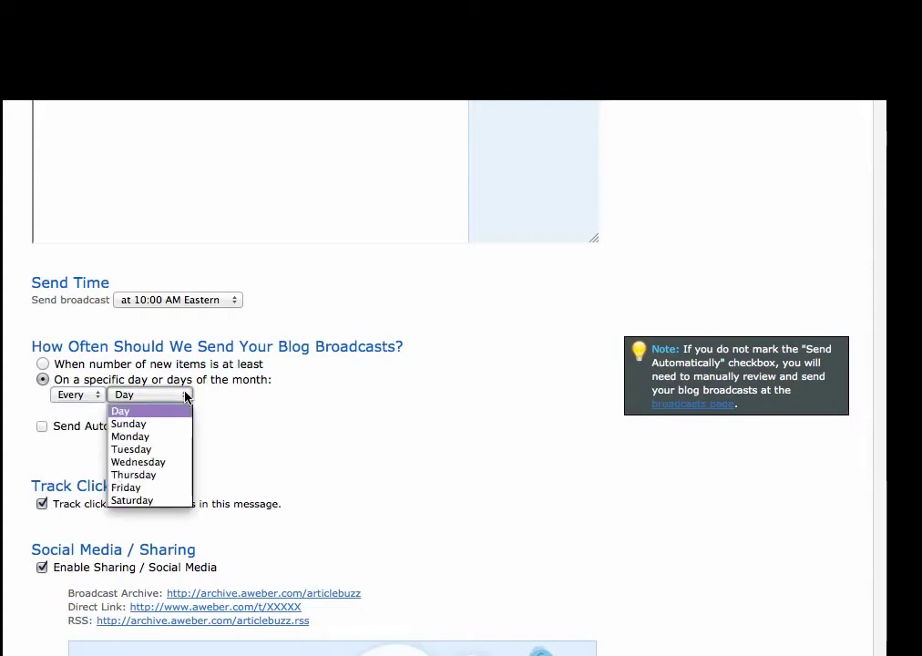
click(151, 476)
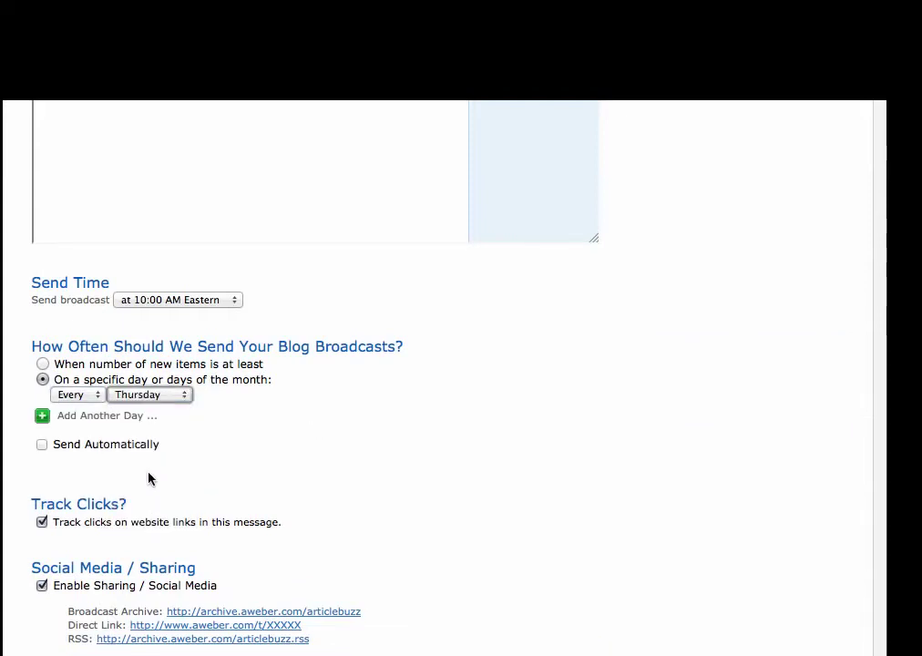
Step: Enable automatic sending for the scheduled blog broadcast
mouse_move(42, 429)
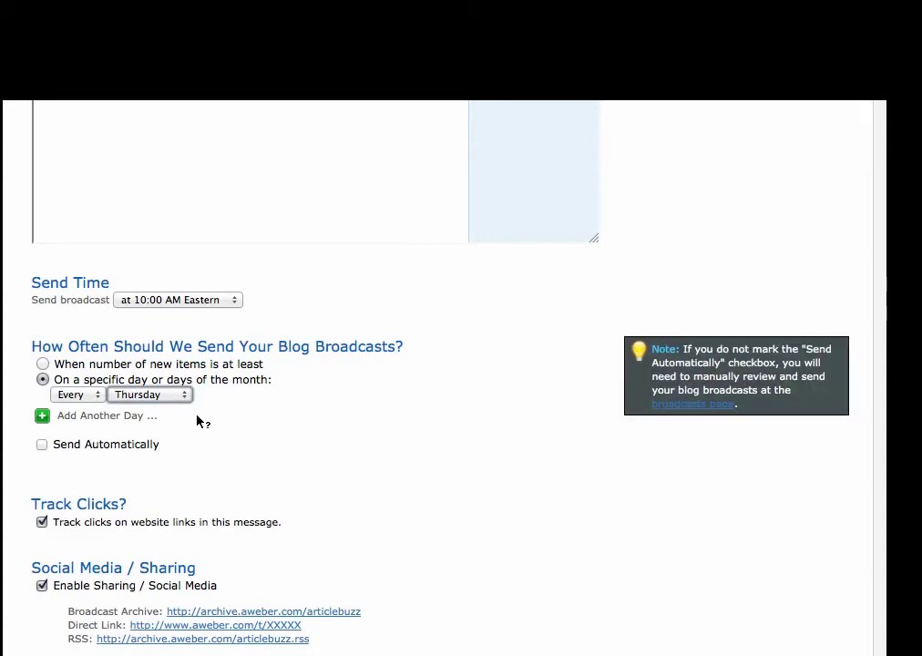
click(42, 446)
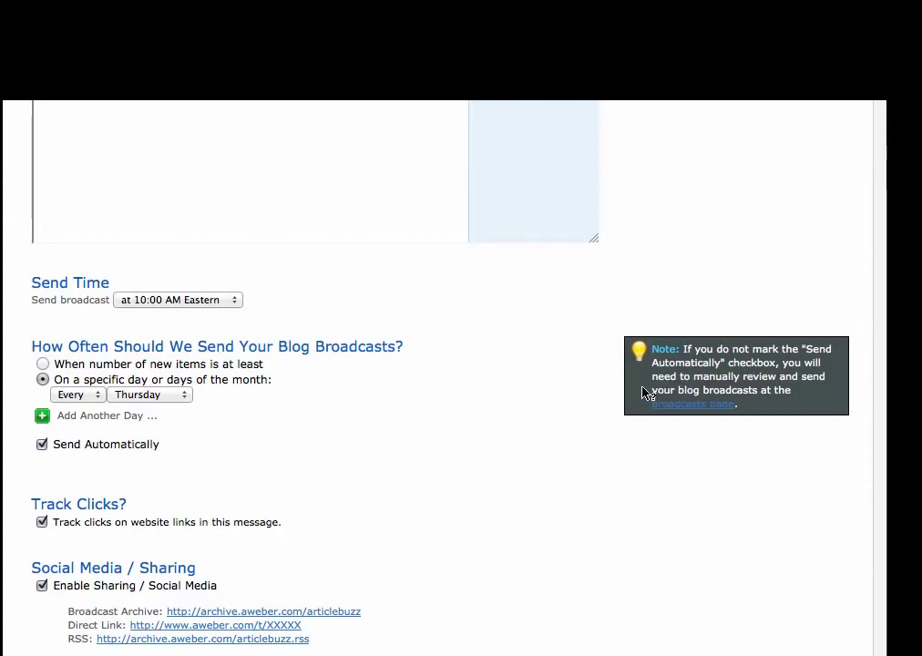
mouse_move(41, 443)
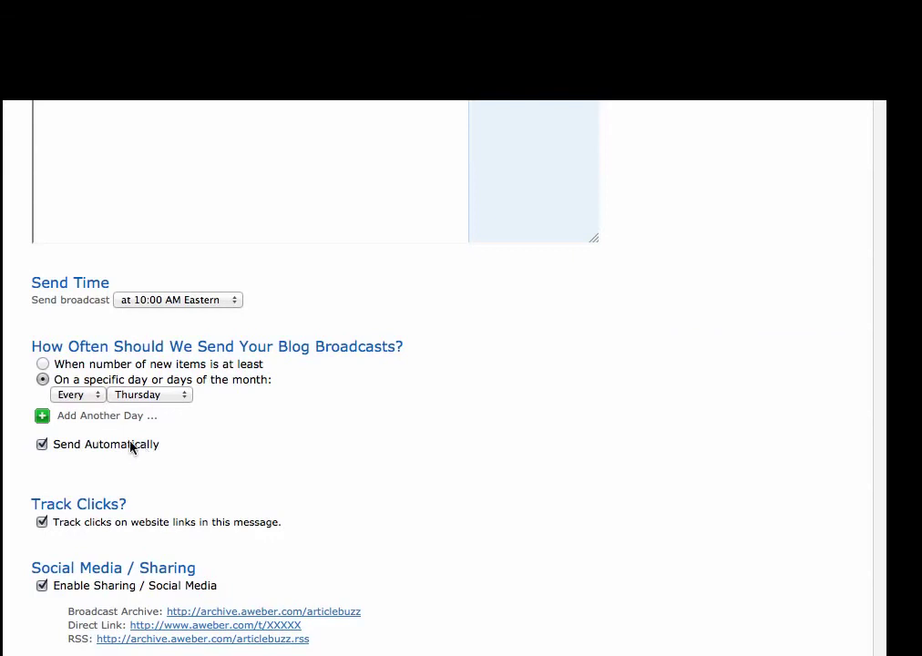
Step: Review the click tracking, social sharing and QuickStats notification settings, and save the blog broadcast
mouse_move(136, 278)
mouse_move(326, 393)
scroll(365, 382, down, 8)
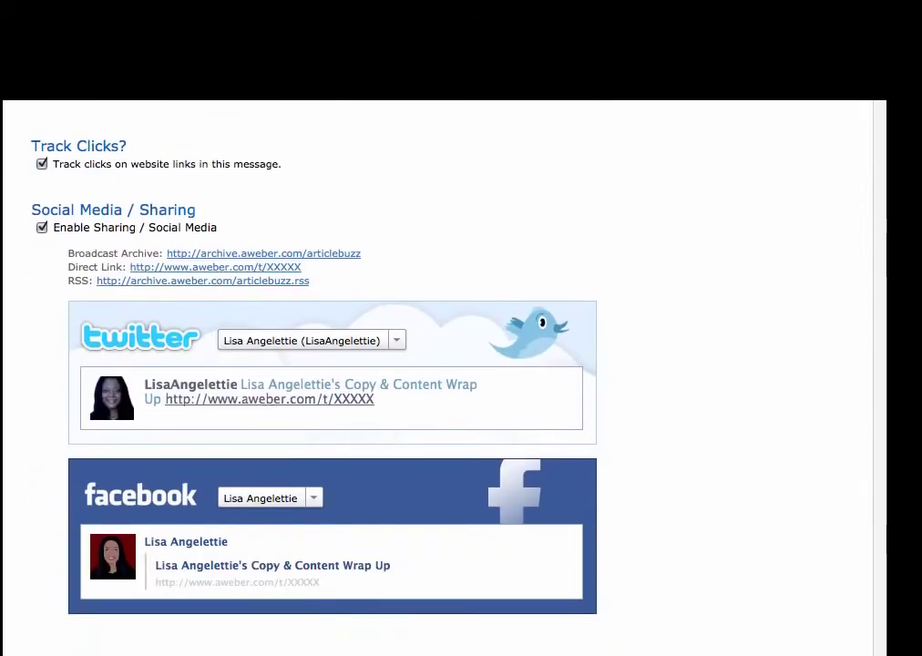
mouse_move(79, 226)
scroll(438, 365, down, 5)
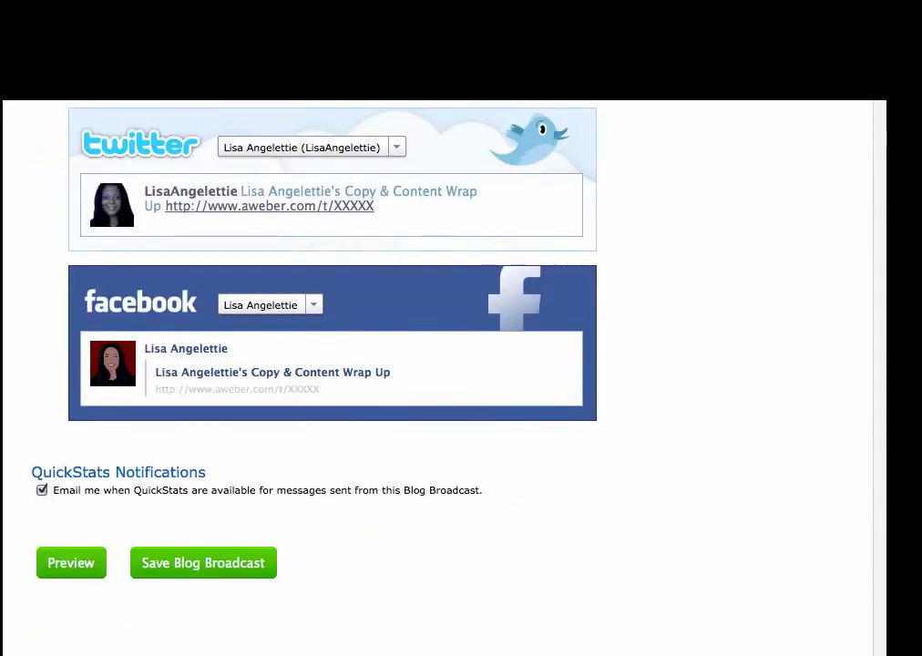
scroll(373, 432, down, 4)
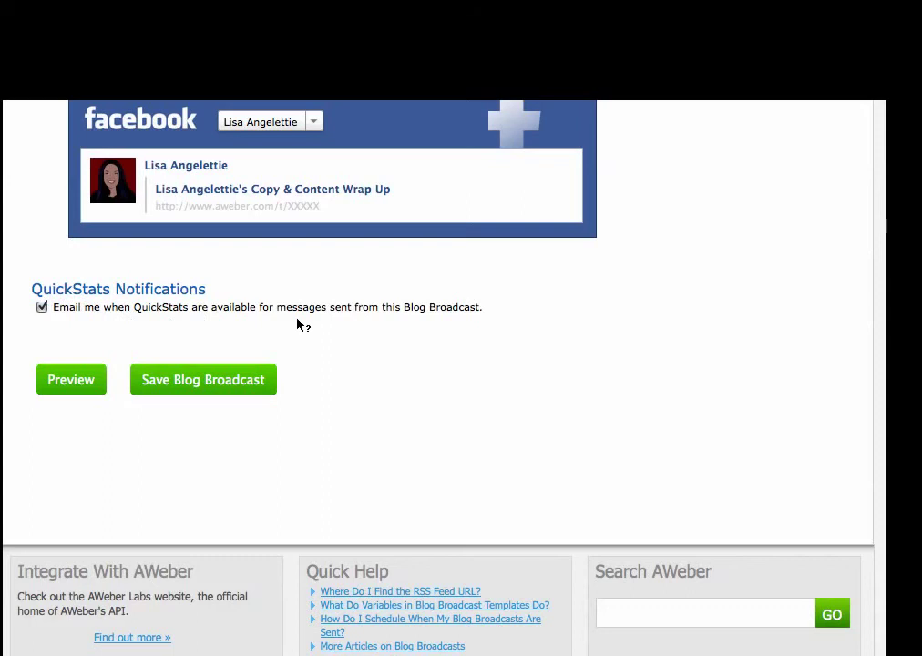
click(211, 384)
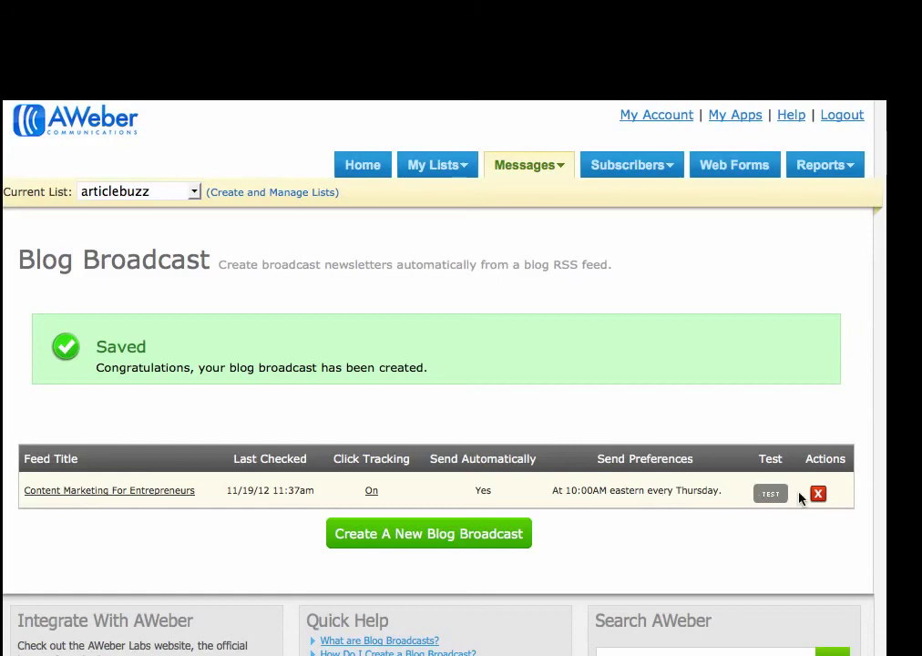
Step: Open the test message form for the Content Marketing For Entrepreneurs broadcast and close it without sending
click(771, 495)
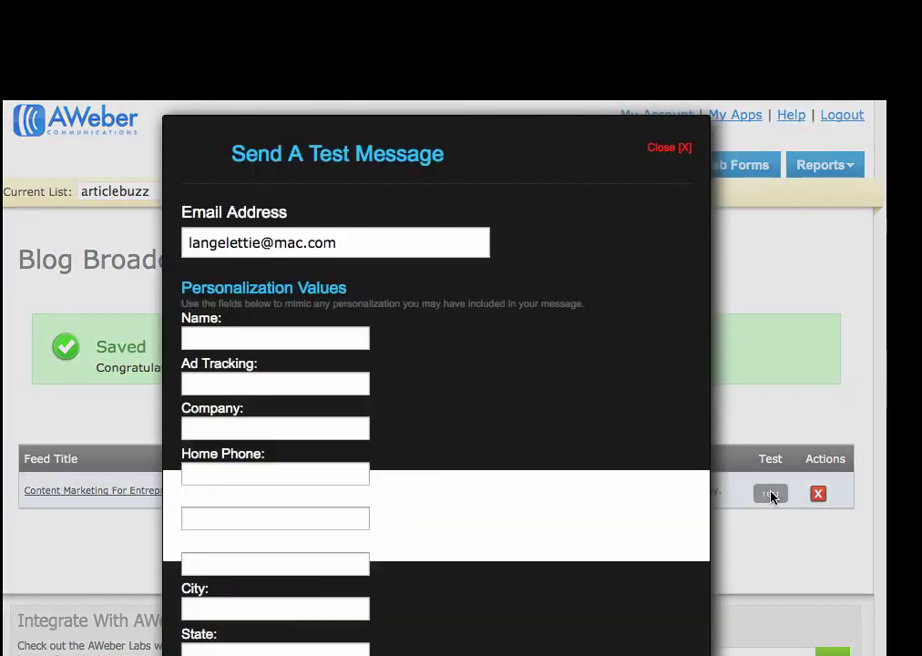
click(668, 149)
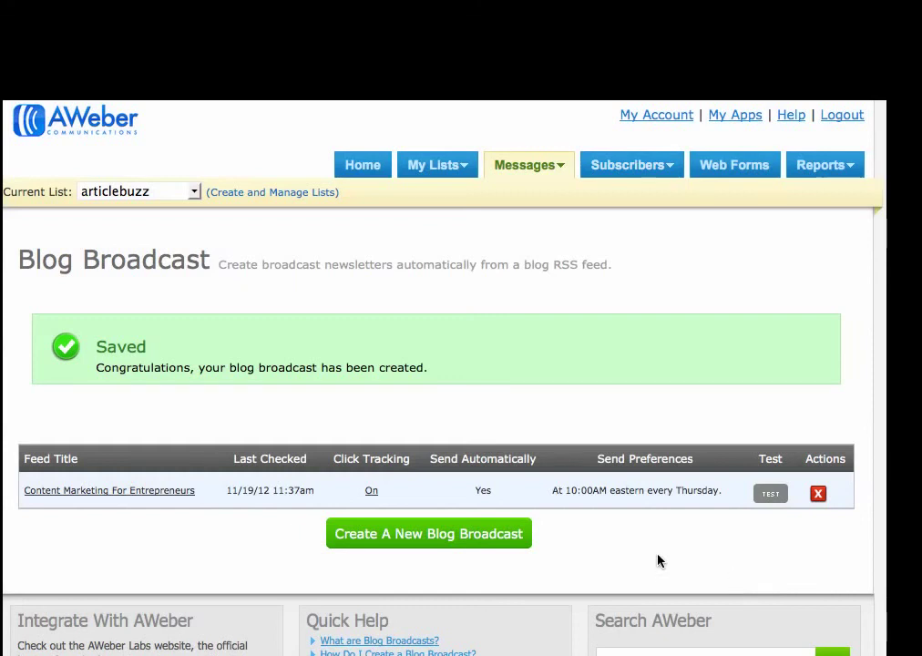